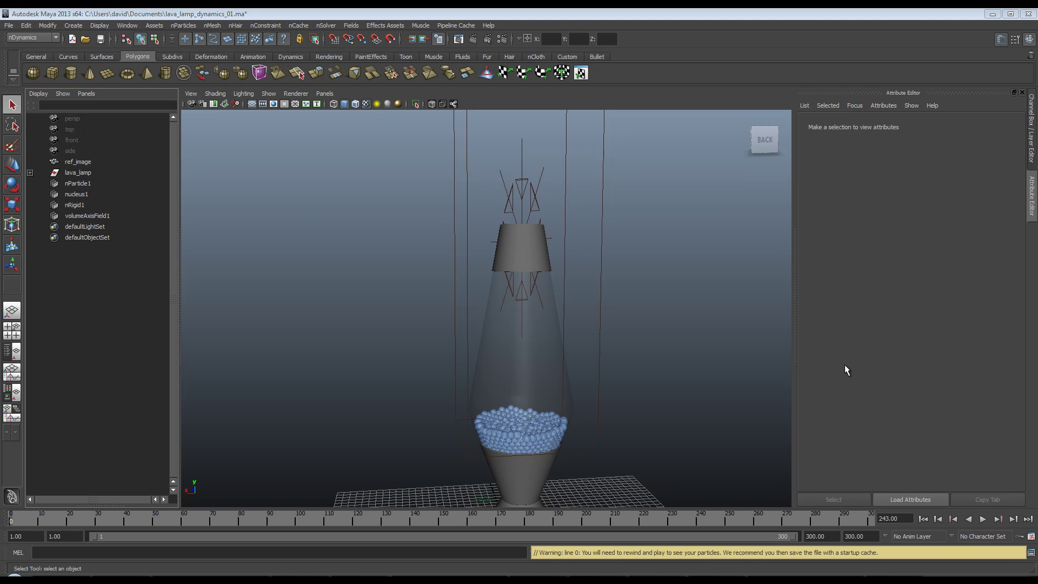
# - Play the lava lamp particle simulation, stop it partway, and rewind to frame 1
pyautogui.click(983, 522)
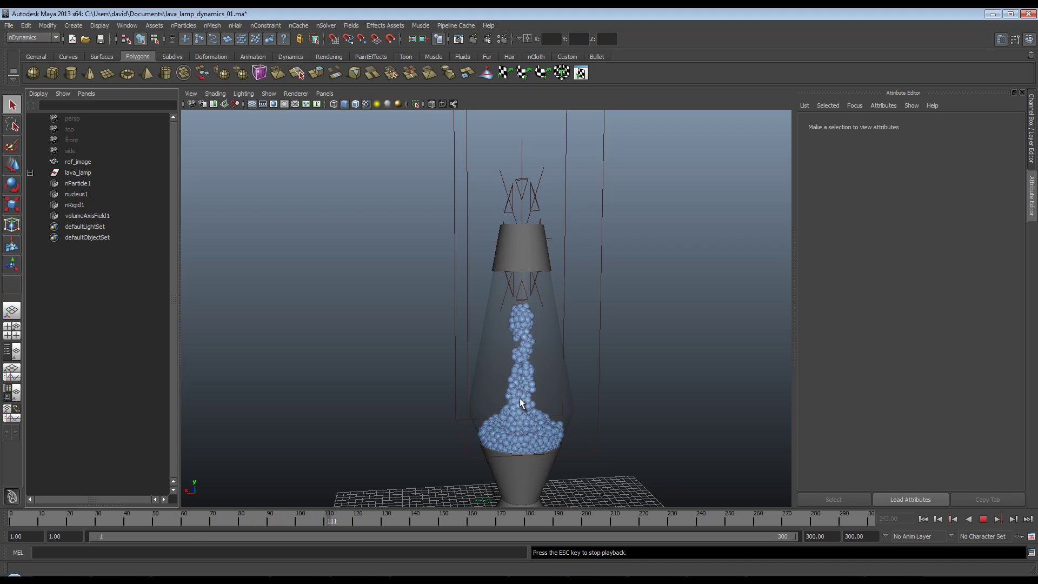
pyautogui.click(983, 520)
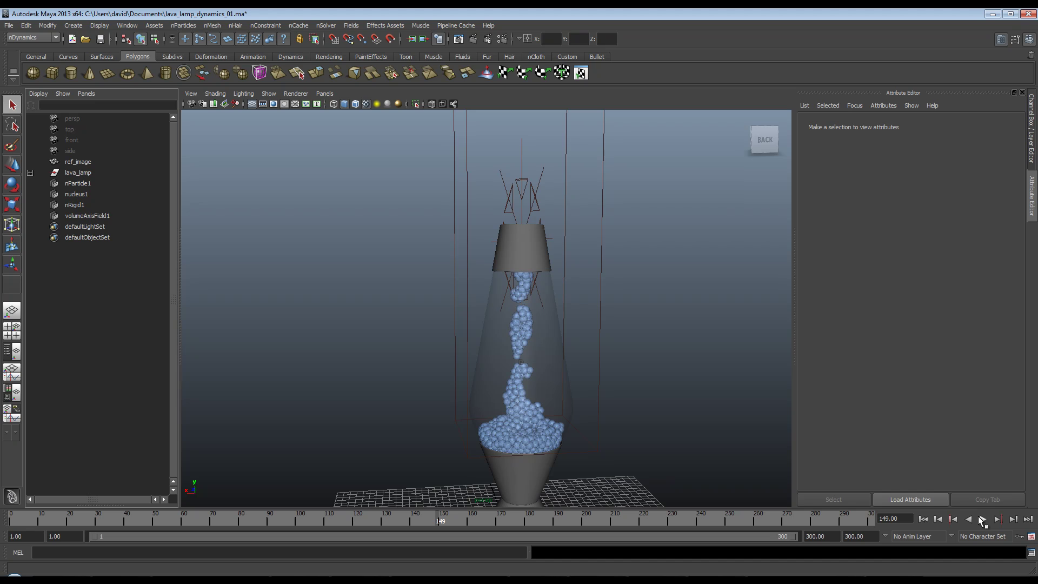
pyautogui.click(923, 519)
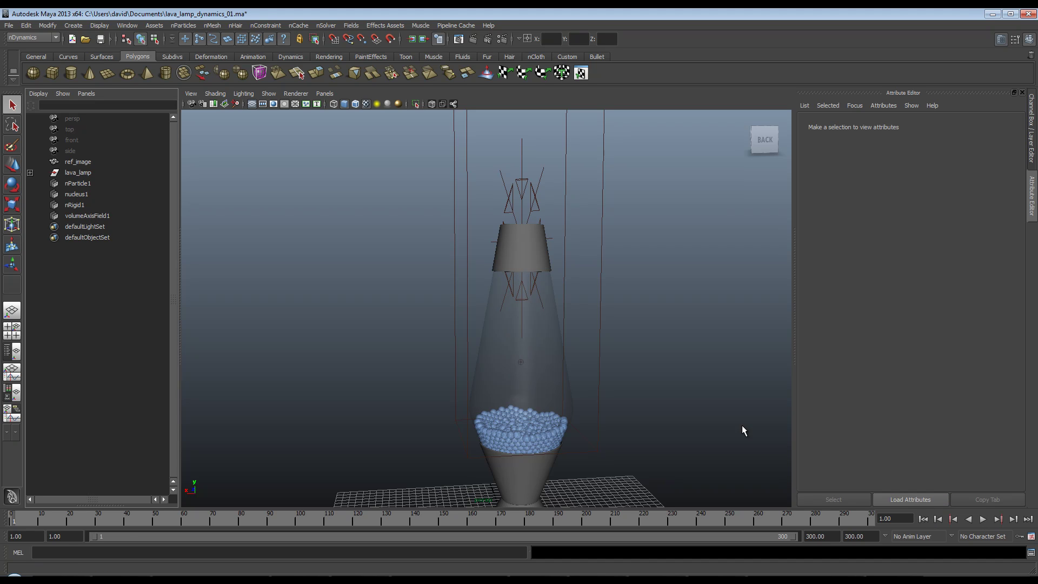
# - Convert nParticle1 to a polygon mesh with nParticle to Polygons
pyautogui.click(89, 182)
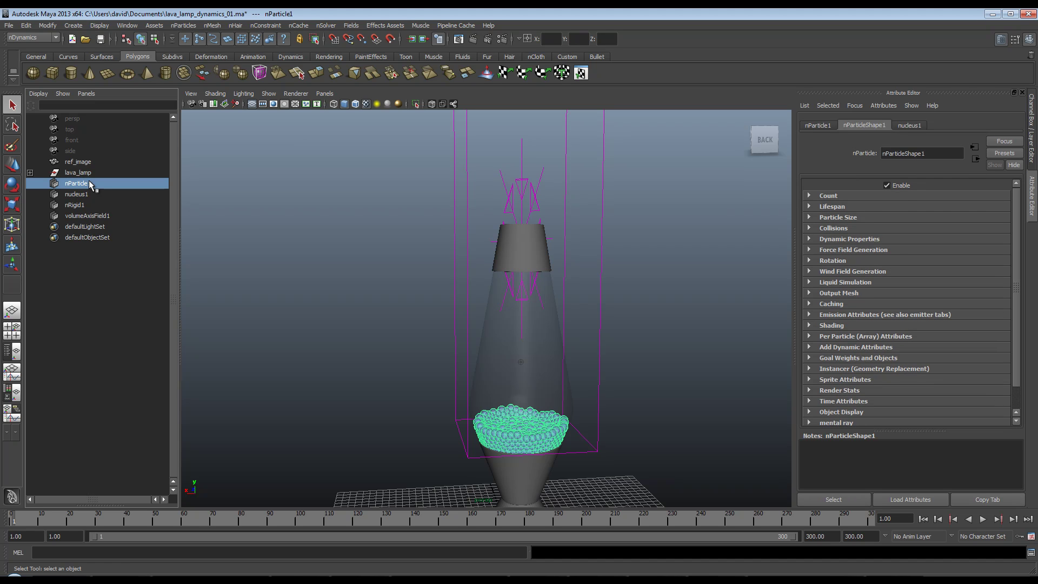
pyautogui.click(74, 25)
pyautogui.moveTo(47, 25)
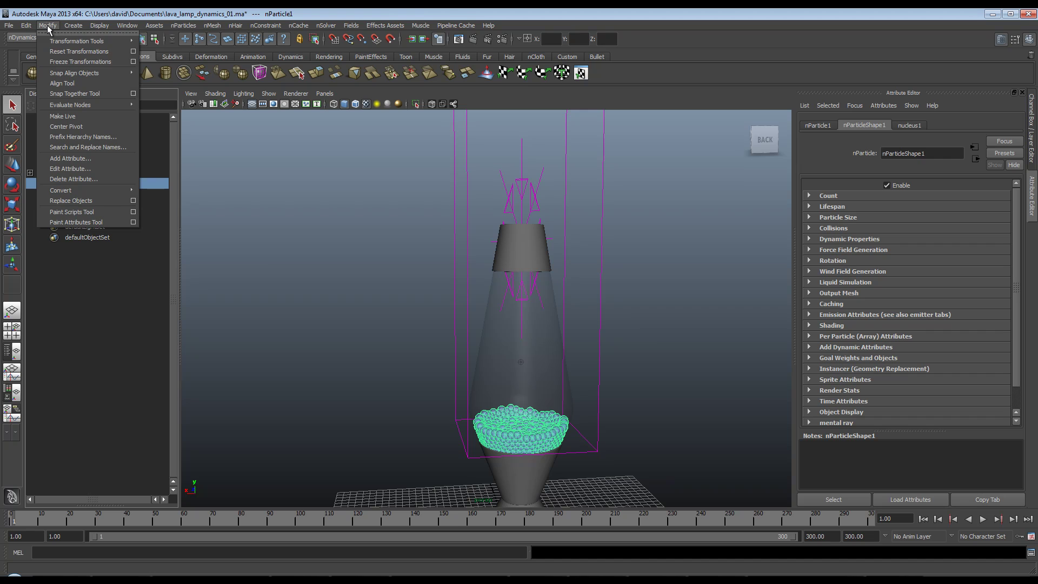
pyautogui.moveTo(79, 193)
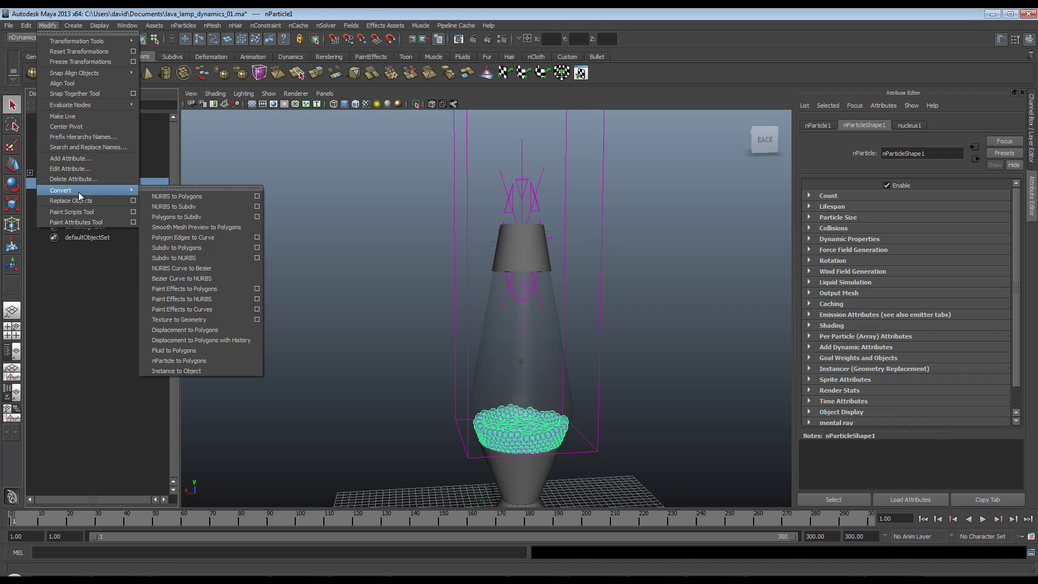
pyautogui.click(223, 361)
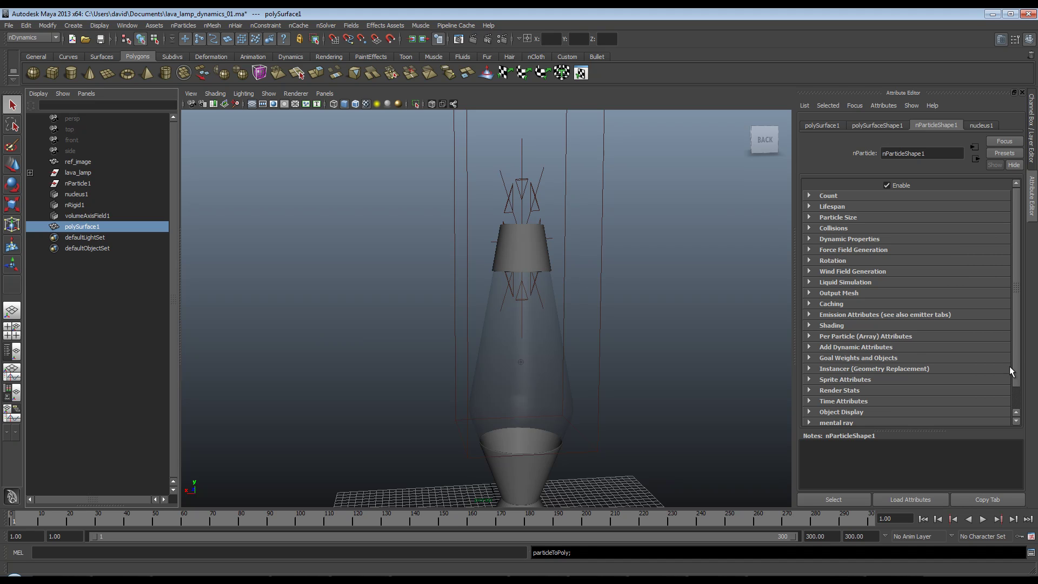
# - Turn off Intermediate Object in nParticleShape1's object display settings to see the particles, and turn it back on
pyautogui.moveTo(1015, 351); pyautogui.dragTo(1017, 374)
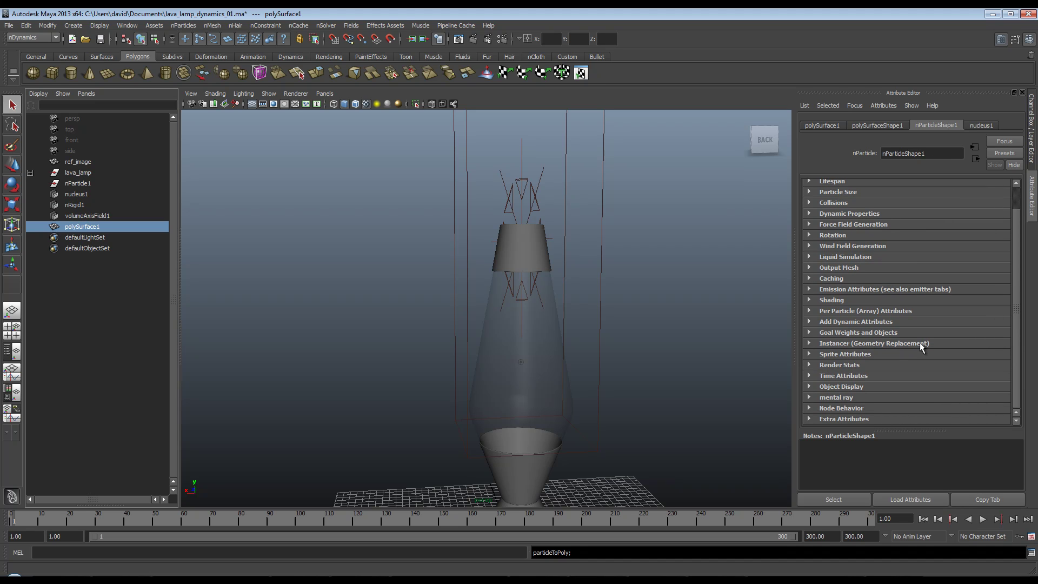
pyautogui.click(851, 386)
pyautogui.click(946, 418)
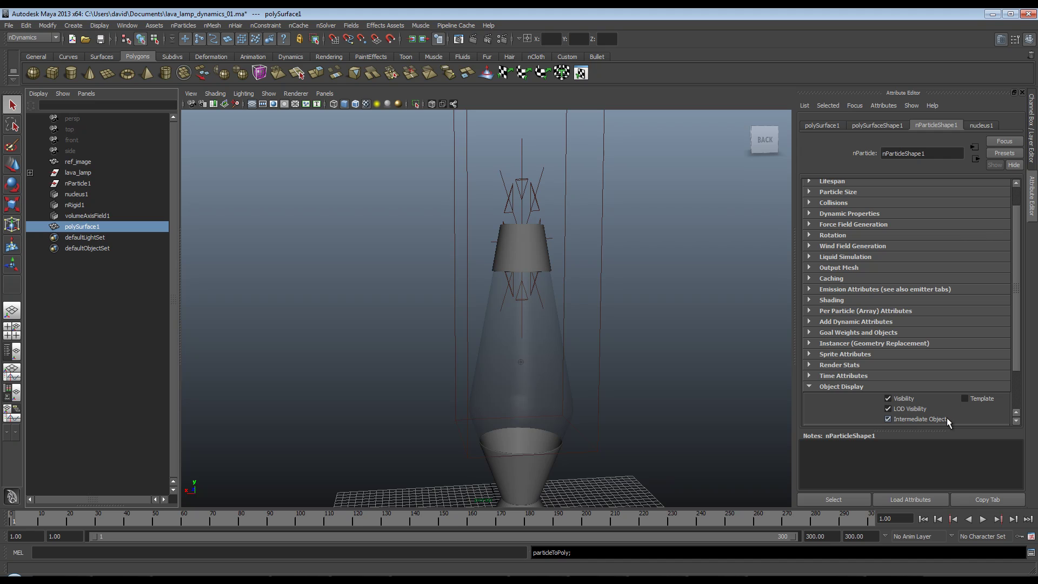
pyautogui.click(919, 419)
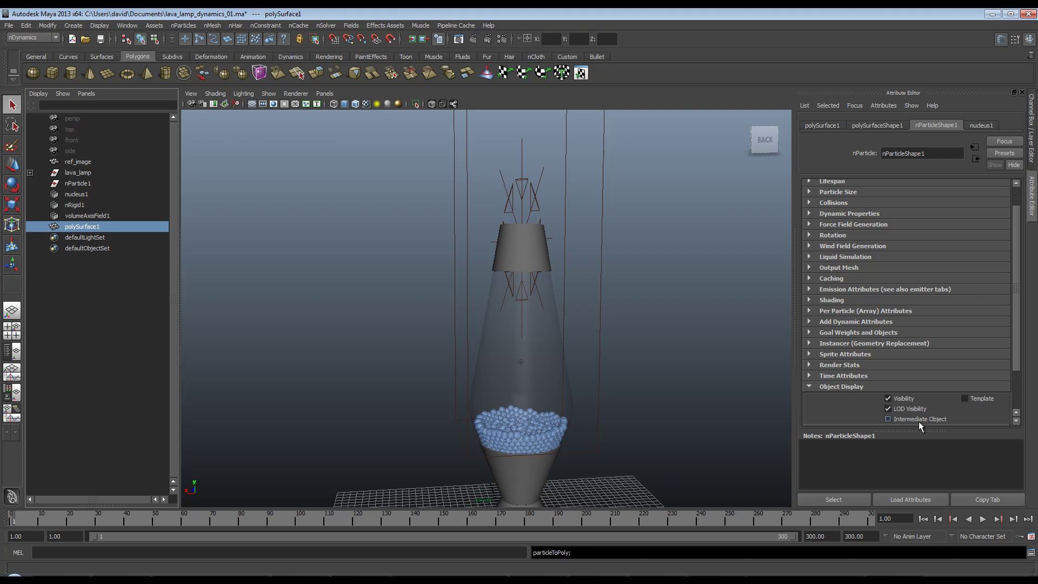
pyautogui.click(919, 419)
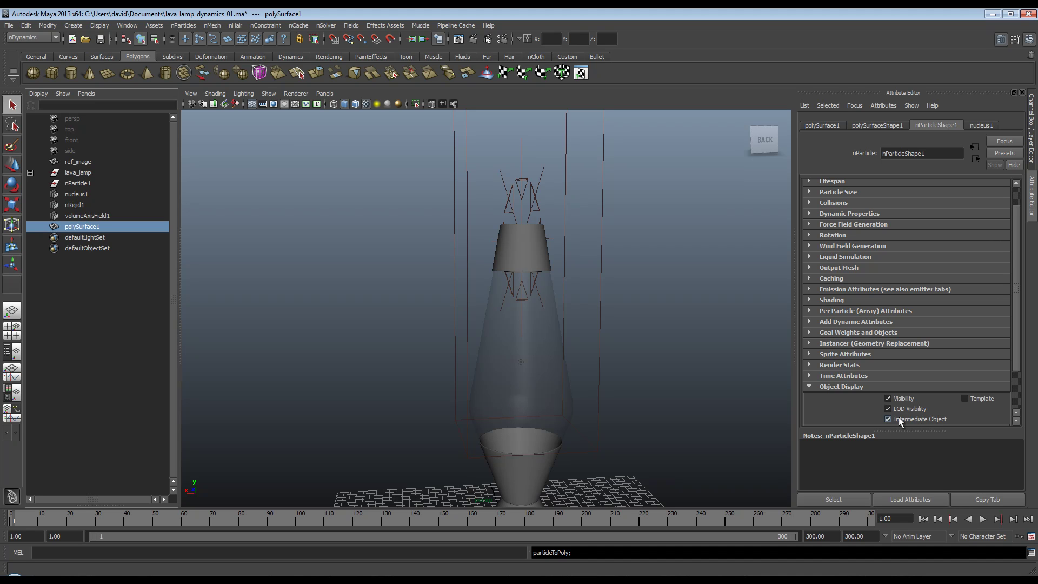
# - Lower the particle output mesh Threshold to about 0.248 and play the simulation to frame 112
pyautogui.moveTo(1013, 335); pyautogui.dragTo(1010, 325)
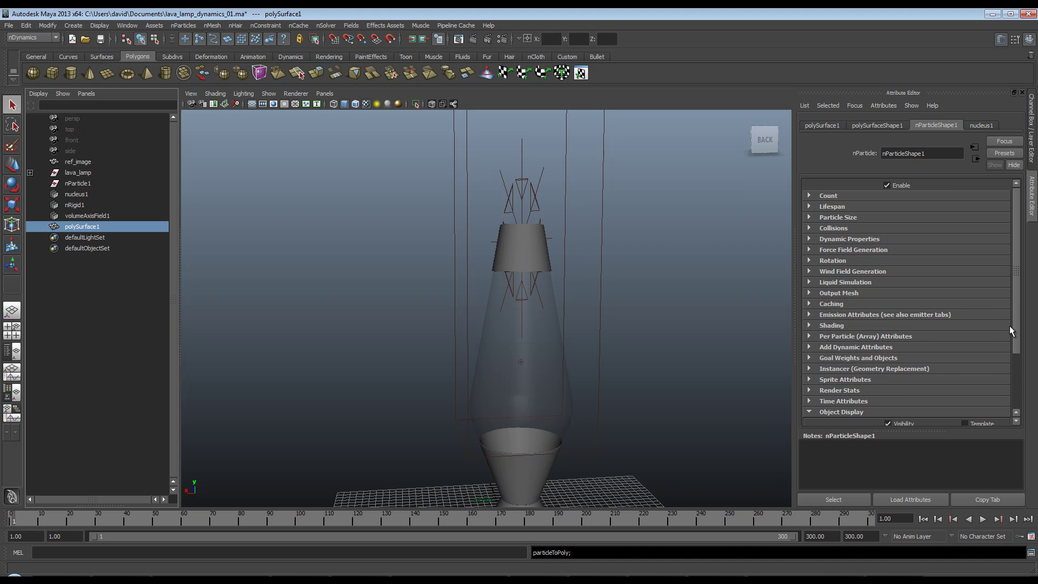
pyautogui.click(869, 295)
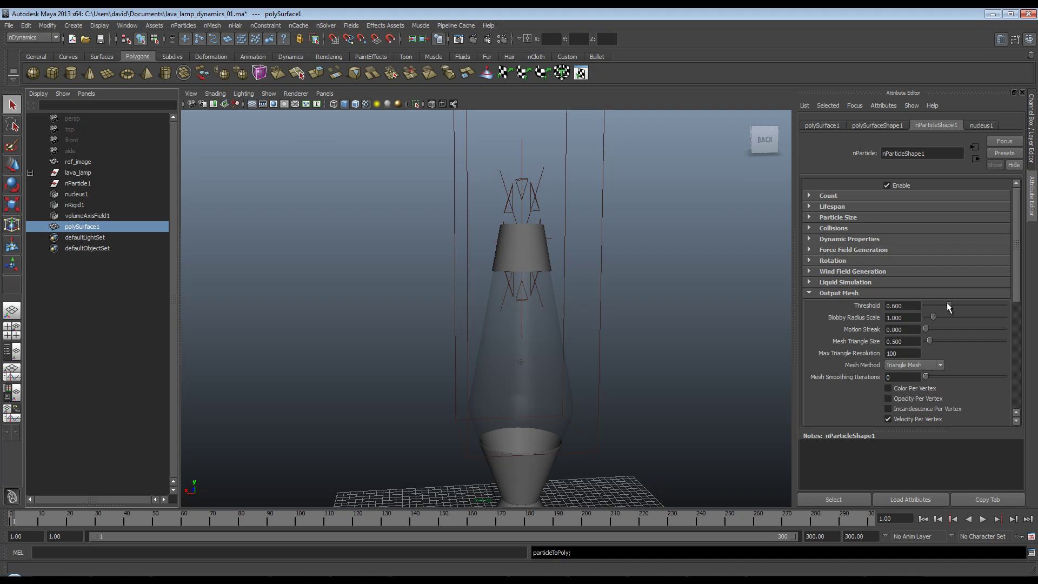
pyautogui.moveTo(947, 302); pyautogui.dragTo(936, 306)
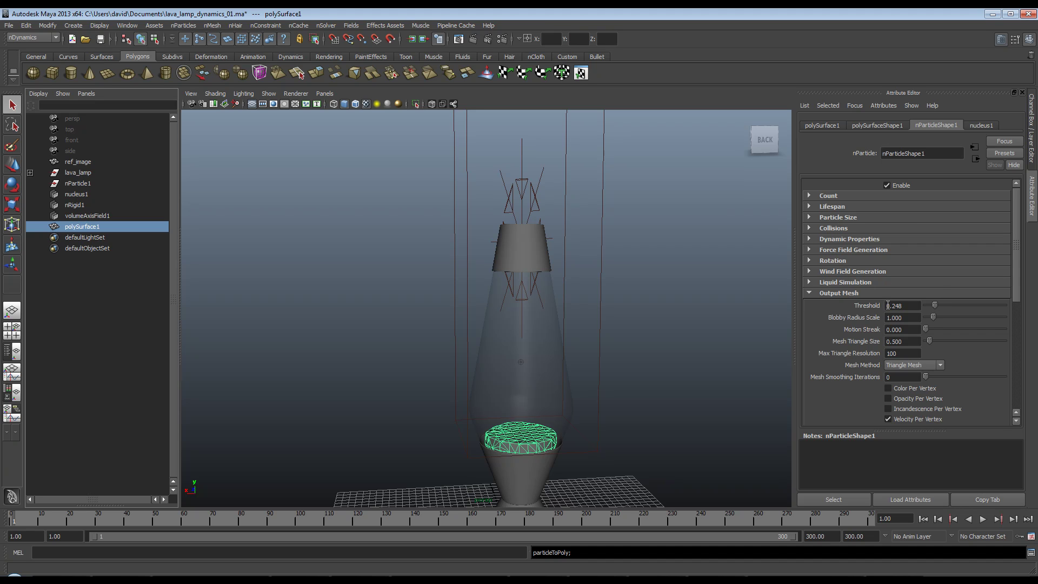
pyautogui.click(981, 519)
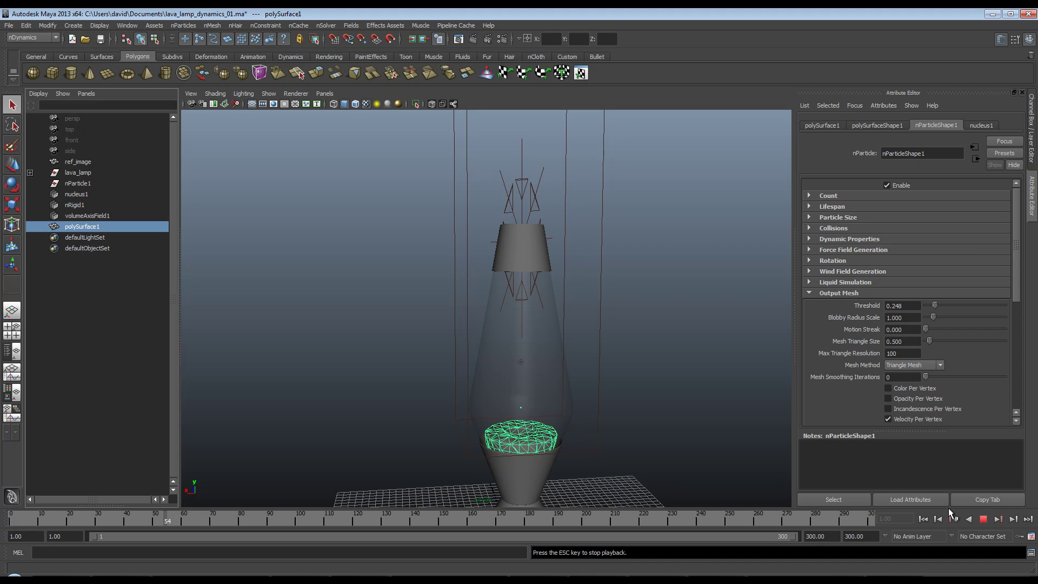
pyautogui.click(983, 519)
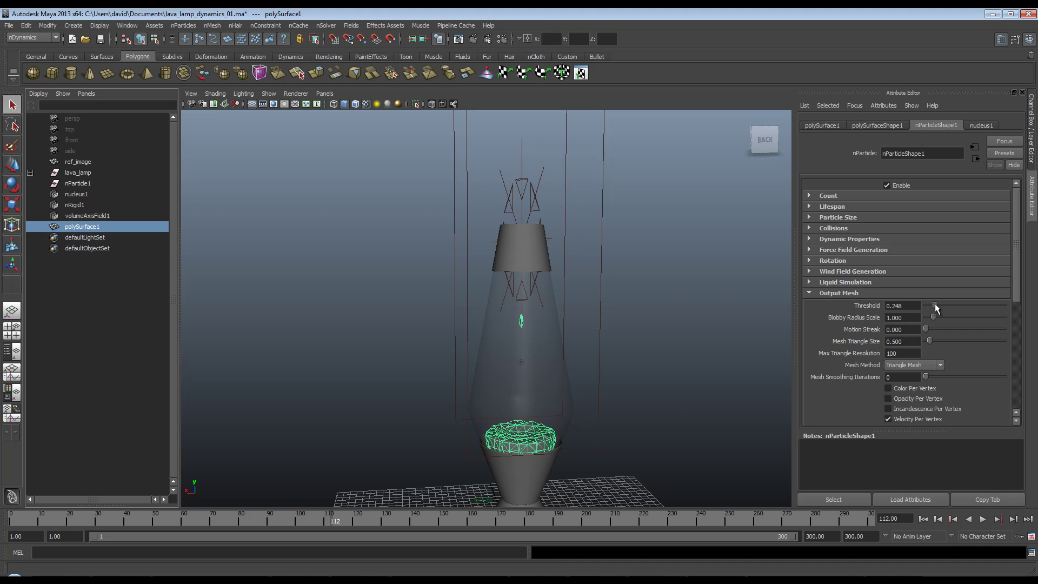
# - Lower the Threshold to about 0.097, view the mesh unselected, and return to the nParticleShape1 settings of polySurface1
pyautogui.moveTo(936, 308); pyautogui.dragTo(929, 305)
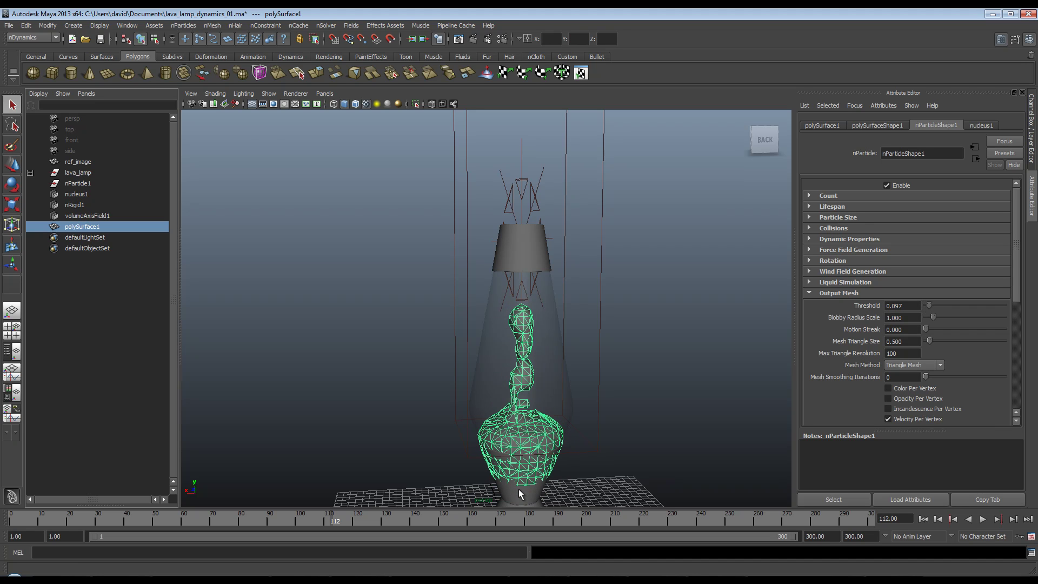
pyautogui.click(537, 479)
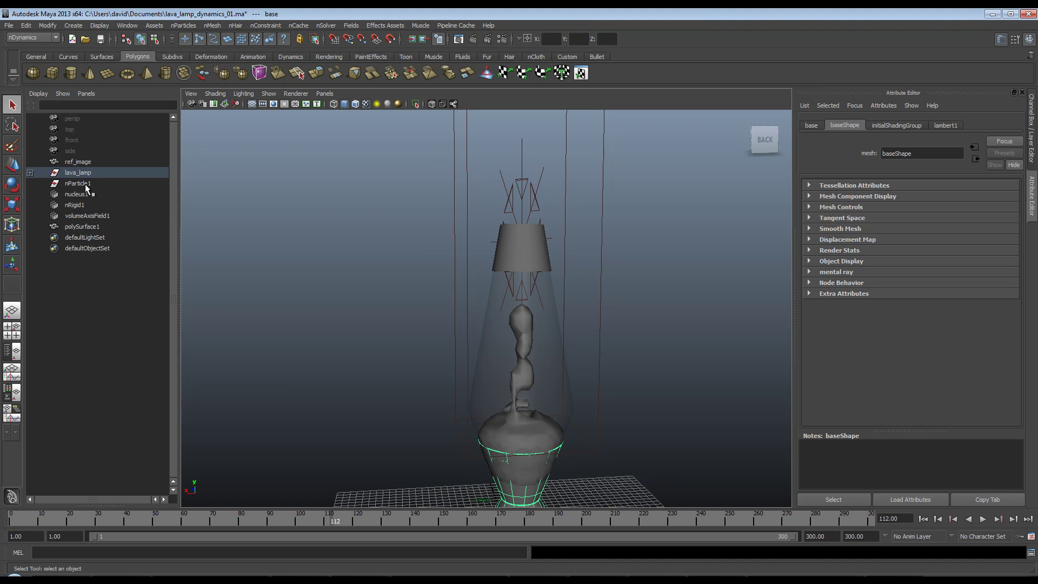
pyautogui.click(93, 227)
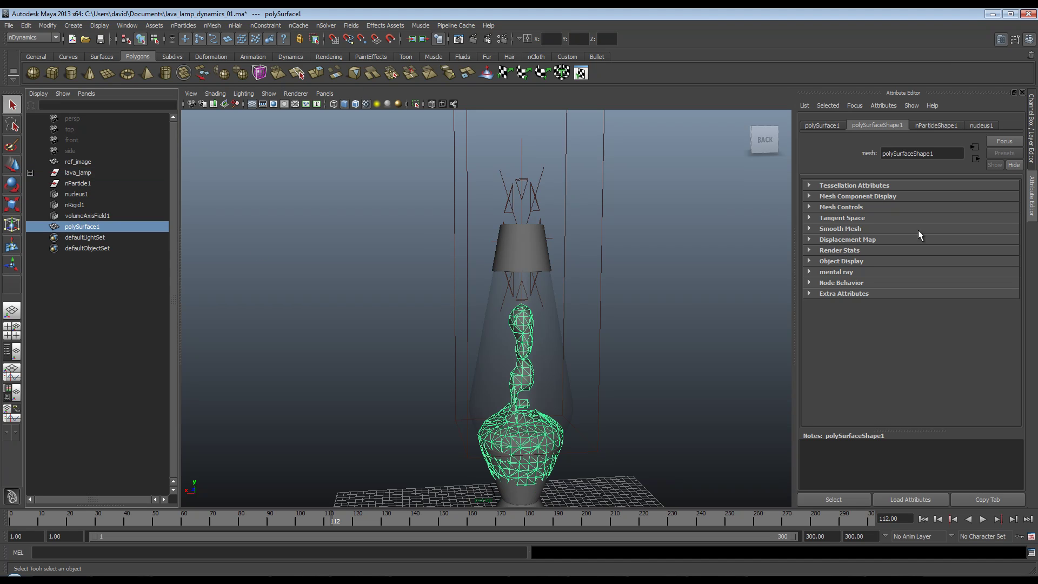
pyautogui.click(936, 125)
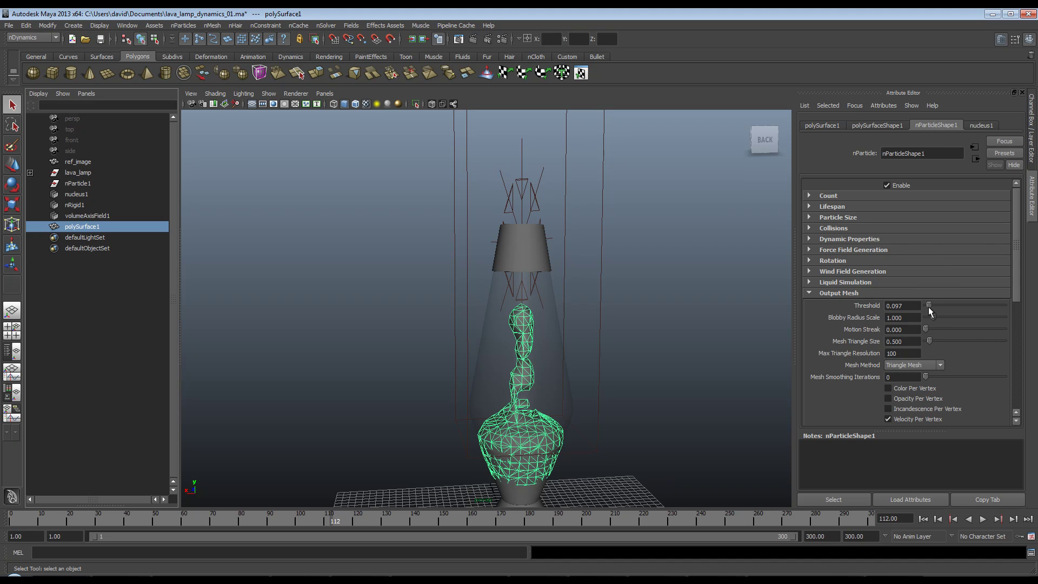
# - Adjust the output mesh Threshold to about 0.069 and set the Blobby Radius Scale to 1.4, trying 14 first
pyautogui.moveTo(929, 307); pyautogui.dragTo(930, 304)
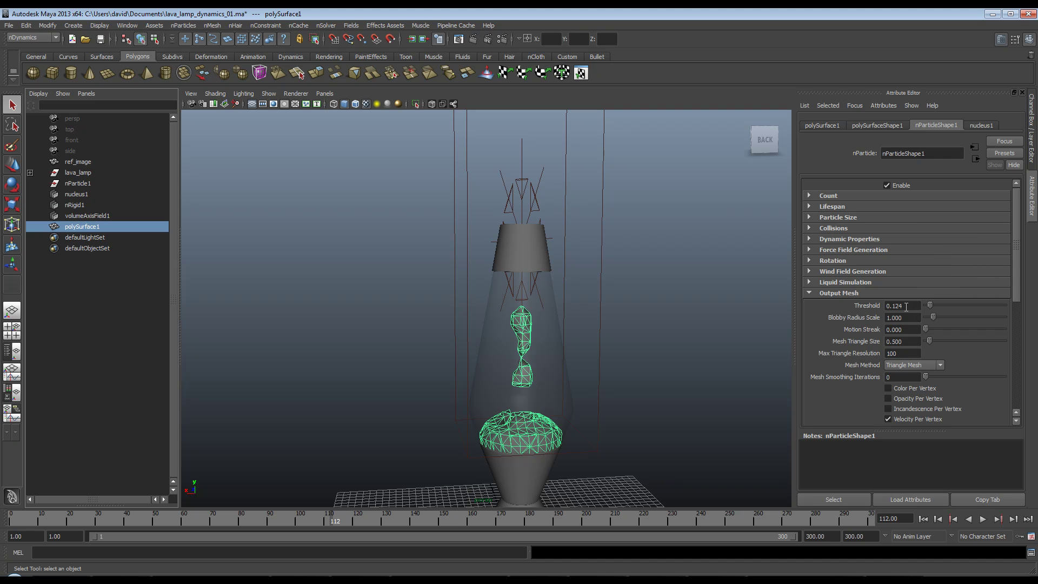
pyautogui.moveTo(932, 316); pyautogui.dragTo(929, 305)
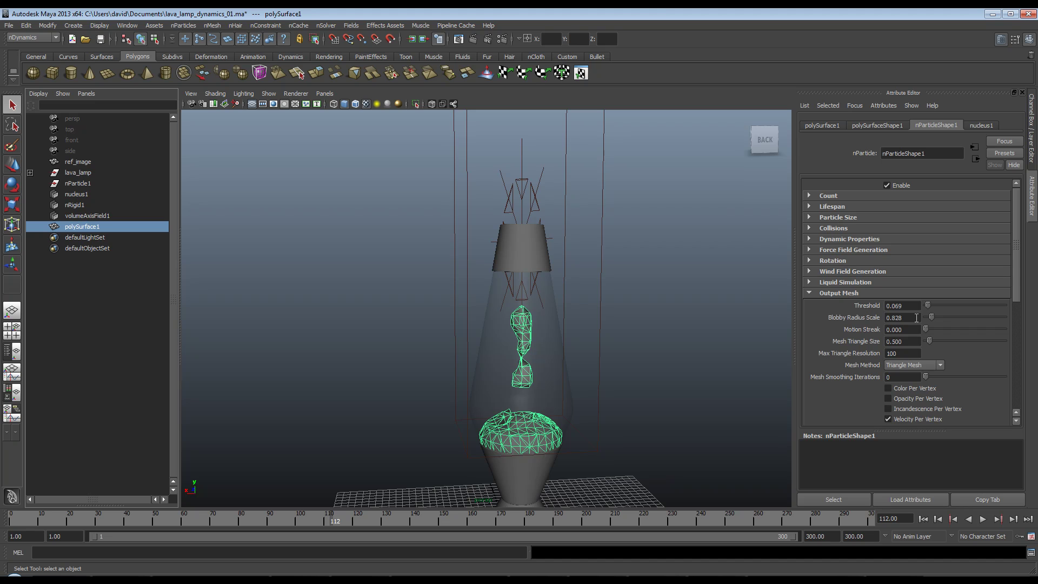
pyautogui.click(917, 317)
pyautogui.write('14')
pyautogui.press('Return')
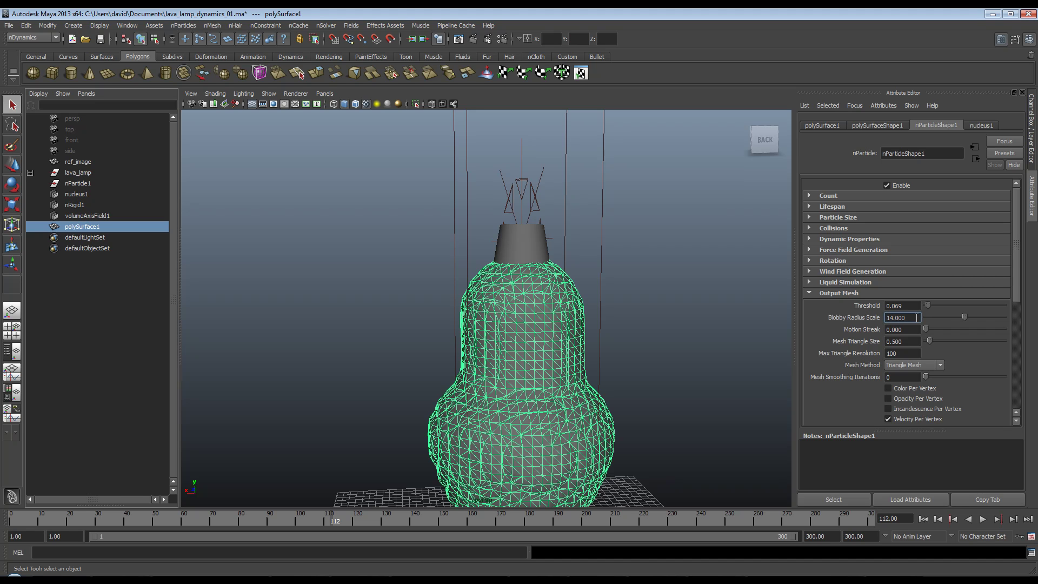
pyautogui.click(917, 317)
pyautogui.write('1.4')
pyautogui.press('Return')
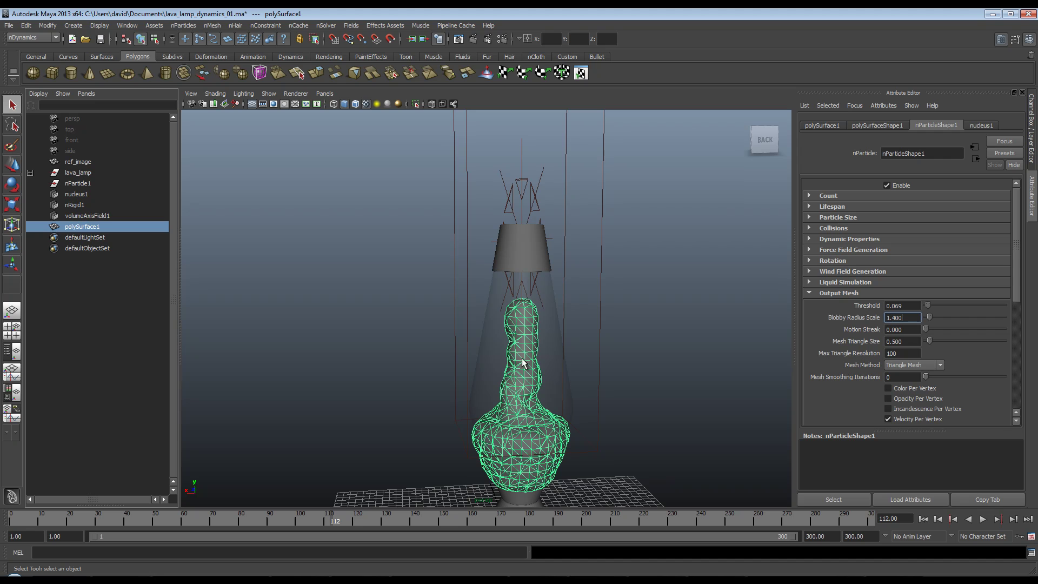
# - Set the output mesh Threshold to 0.5, trying 0.4 first
pyautogui.click(913, 306)
pyautogui.write('.4')
pyautogui.press('Return')
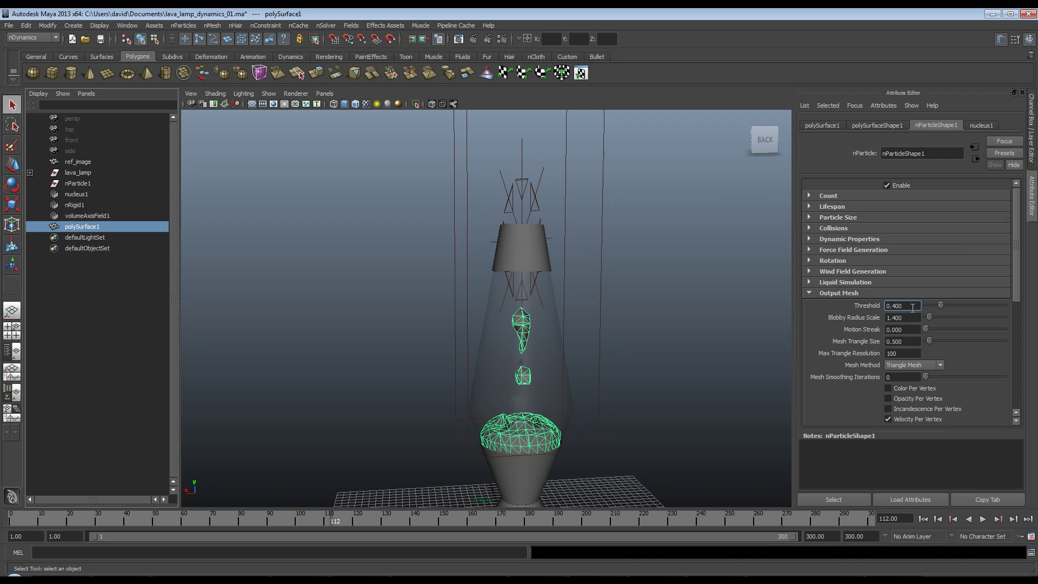
pyautogui.click(912, 306)
pyautogui.write('.5')
pyautogui.press('Return')
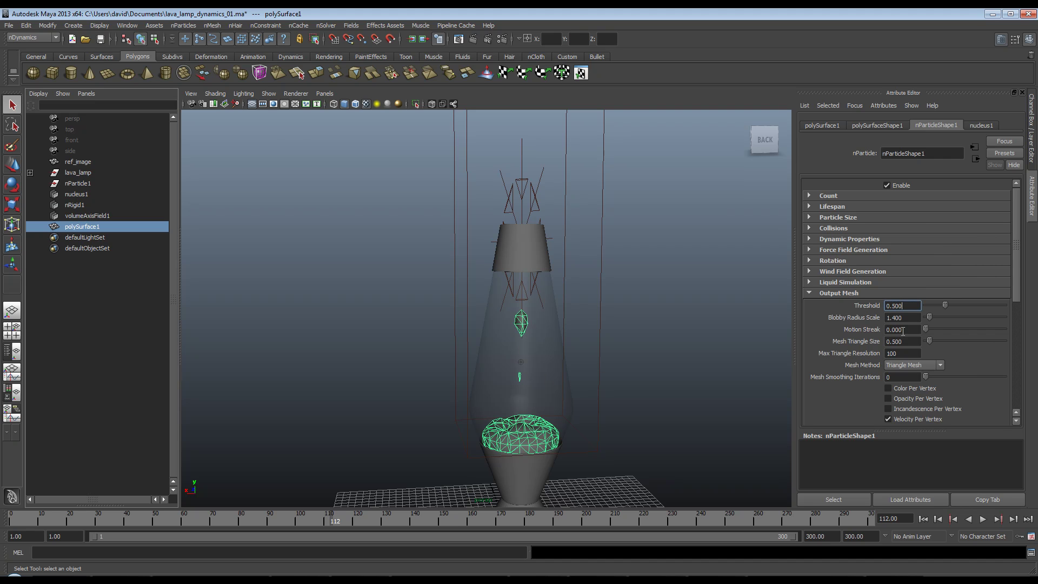
# - Set the Blobby Radius Scale to 1.6, trying about 1.545 and 1.4 first
pyautogui.moveTo(929, 318); pyautogui.dragTo(930, 319)
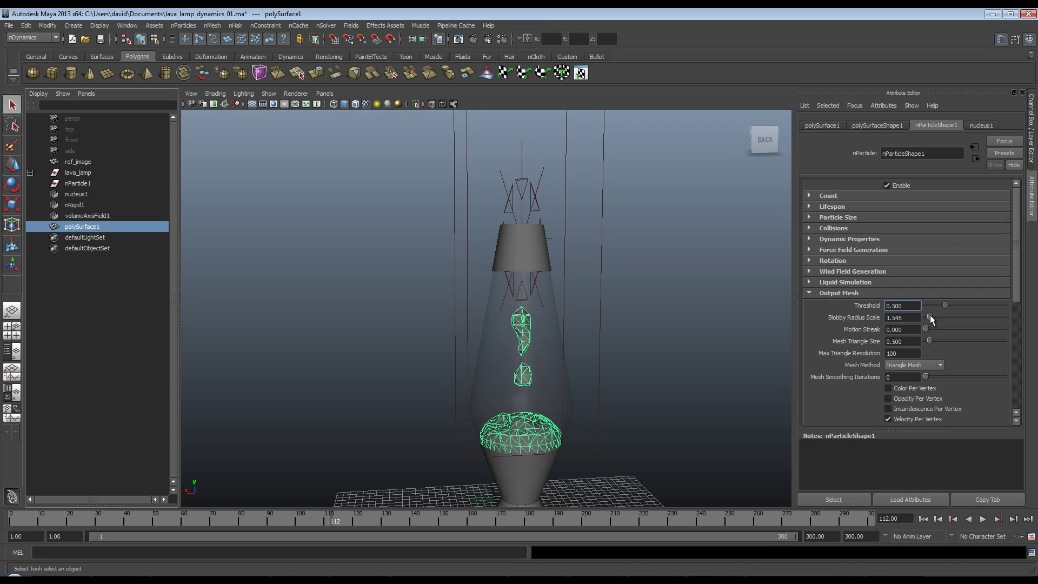
pyautogui.doubleClick(903, 318)
pyautogui.write('1.4')
pyautogui.press('Return')
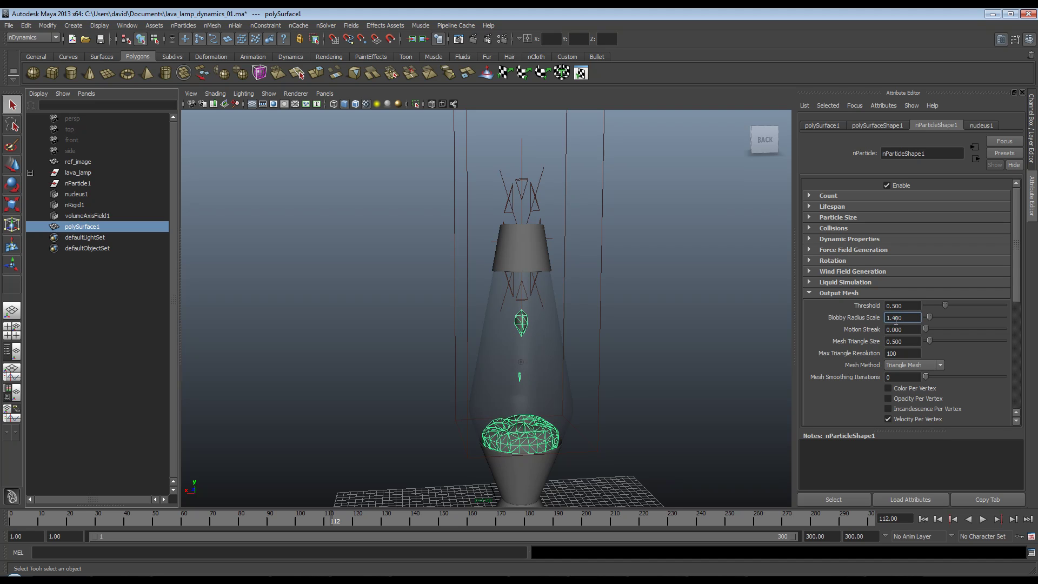
pyautogui.moveTo(896, 319); pyautogui.dragTo(914, 320)
pyautogui.press('BackSpace')
pyautogui.press('BackSpace')
pyautogui.write('6')
pyautogui.press('Return')
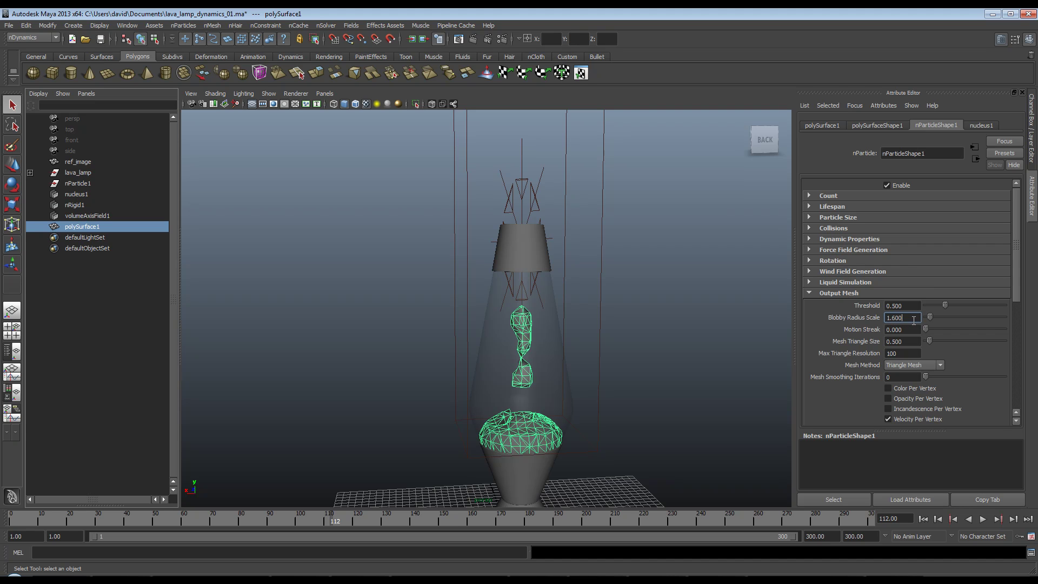
# - Replay the simulation from frame 1 to examine the lava mesh and stop it at frame 187
pyautogui.click(926, 519)
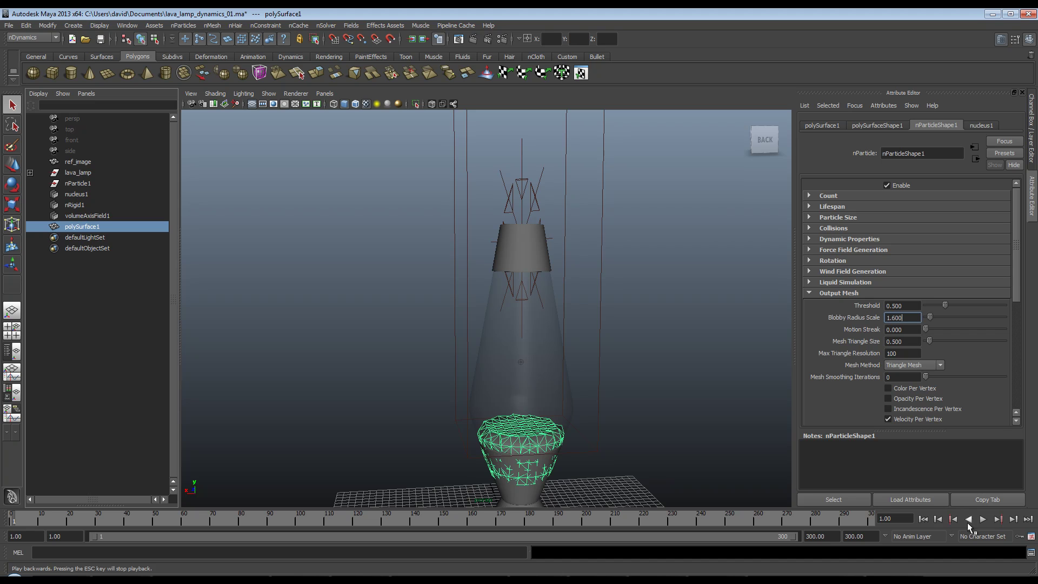
pyautogui.click(978, 518)
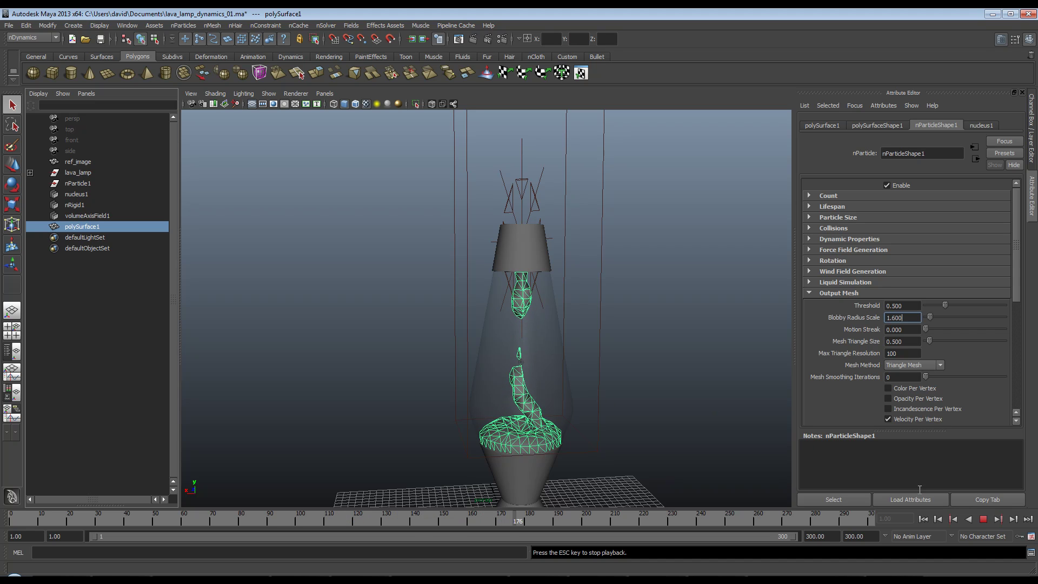
pyautogui.click(984, 520)
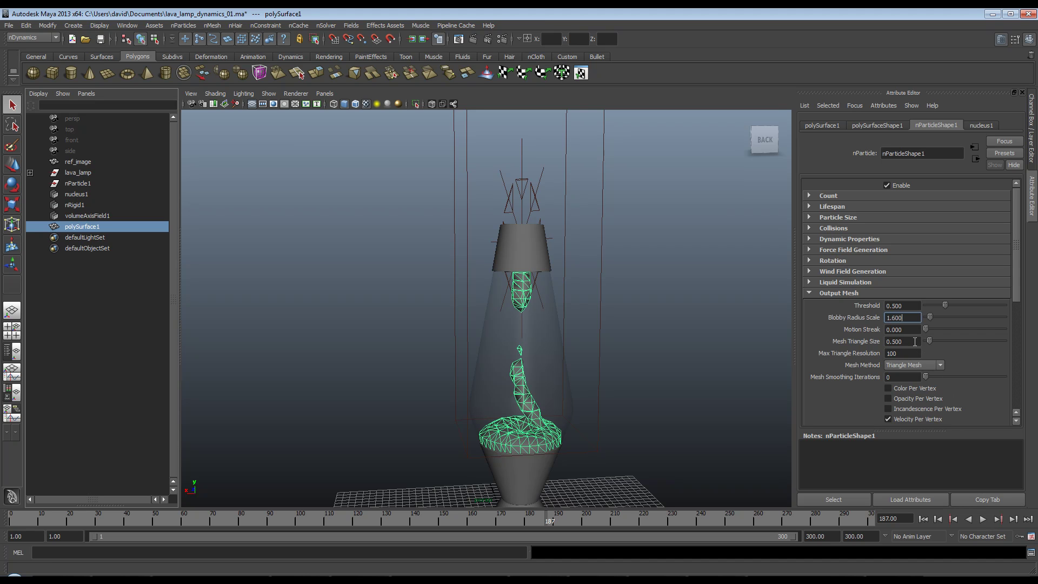
# - Raise the output mesh Motion Streak to about 5.586 and replay the simulation from frame 1
pyautogui.moveTo(927, 329)
pyautogui.mouseDown()
pyautogui.moveTo(1012, 343)
pyautogui.moveTo(968, 337)
pyautogui.mouseUp()
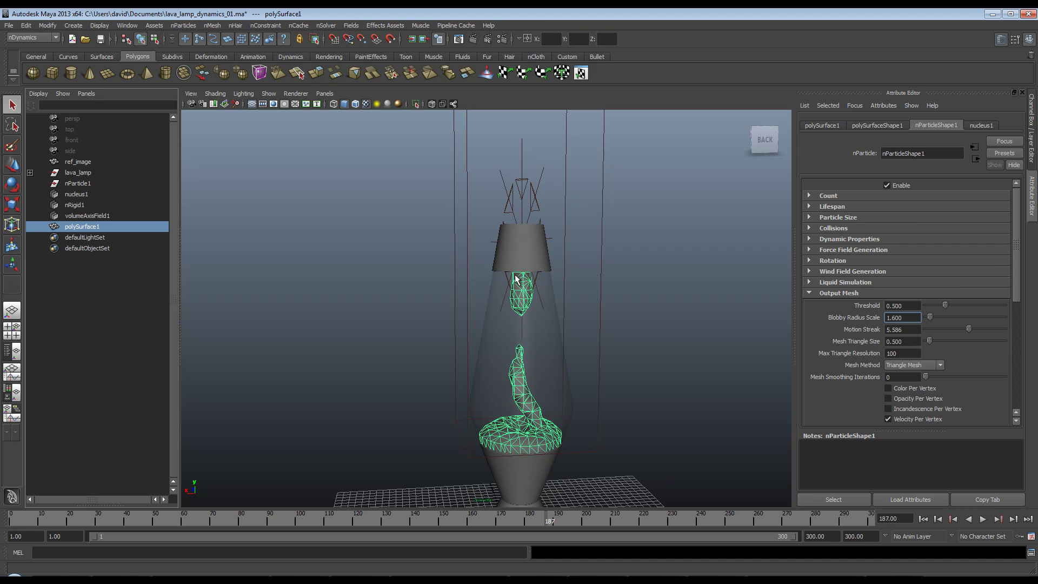
pyautogui.click(923, 519)
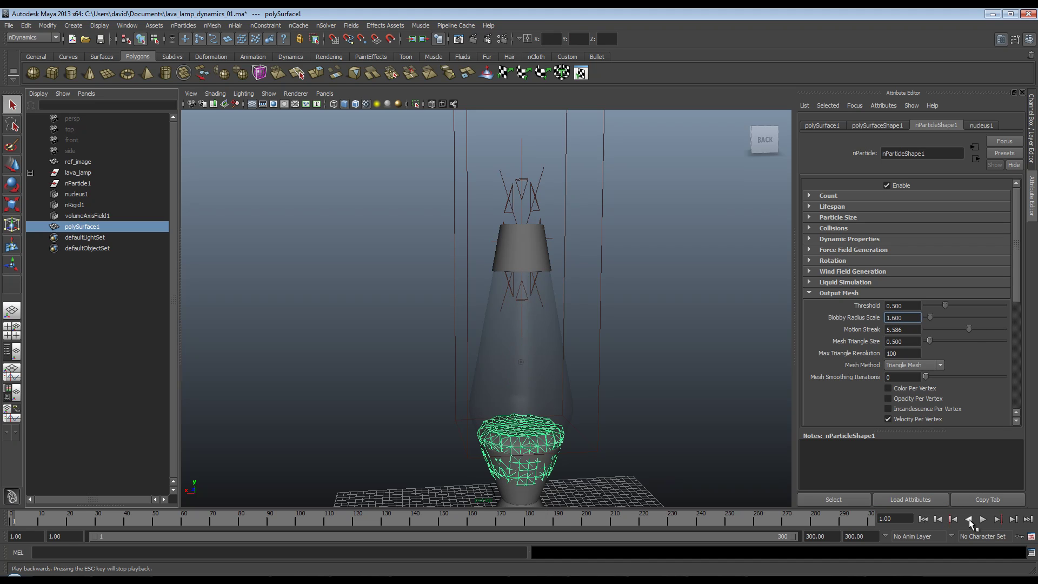
pyautogui.click(984, 519)
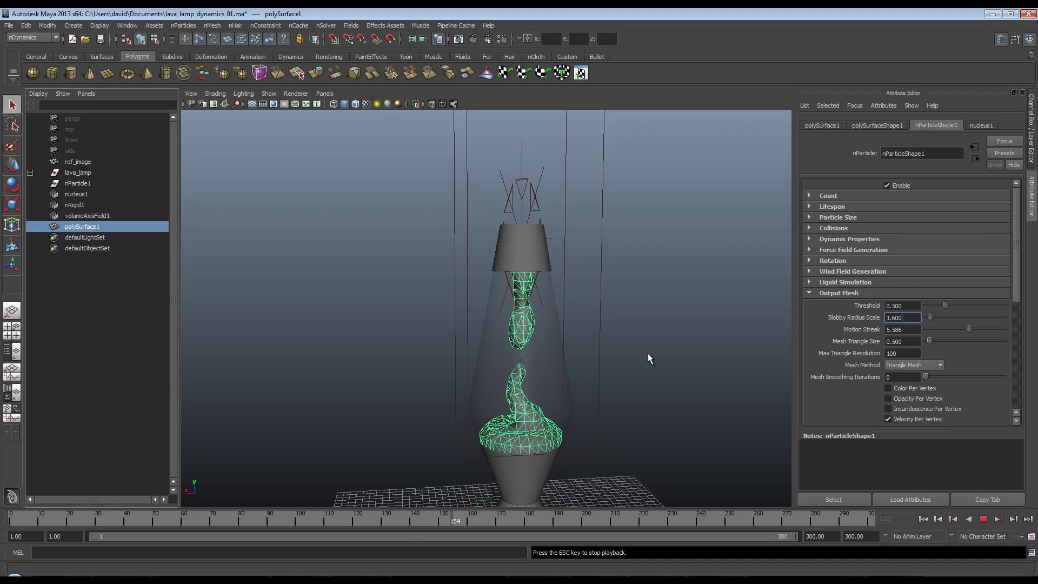
# - Stop the playback at frame 165 and set the output mesh's Mesh Triangle Size to 0.2
pyautogui.press('Escape')
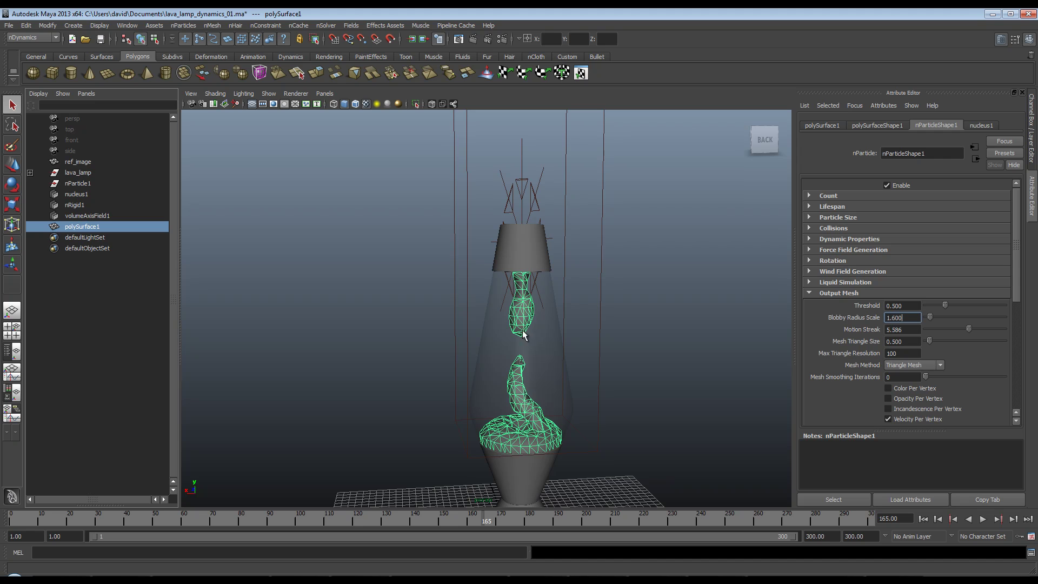
pyautogui.click(893, 341)
pyautogui.write('2')
pyautogui.press('Return')
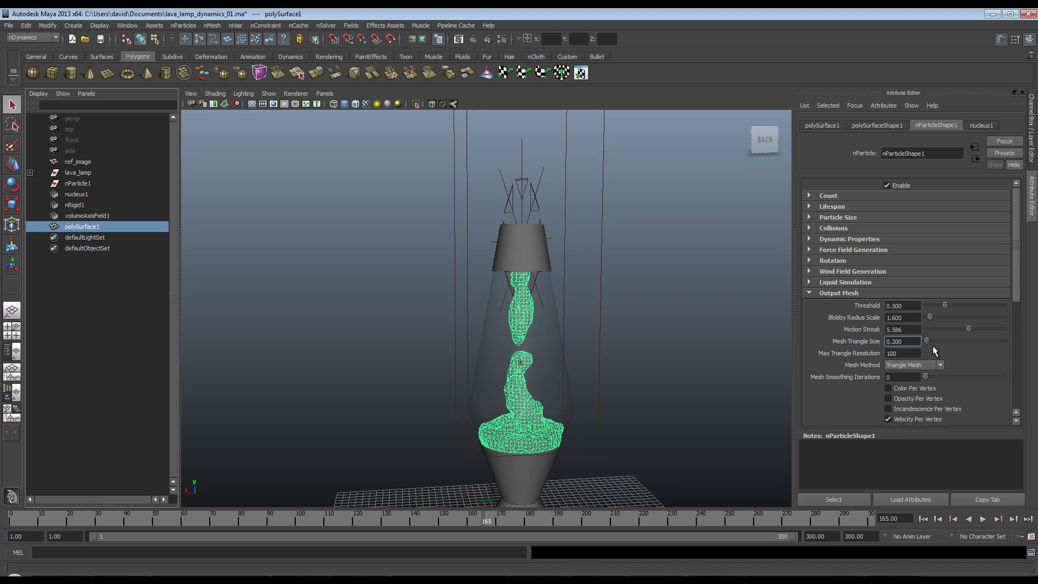
pyautogui.click(621, 282)
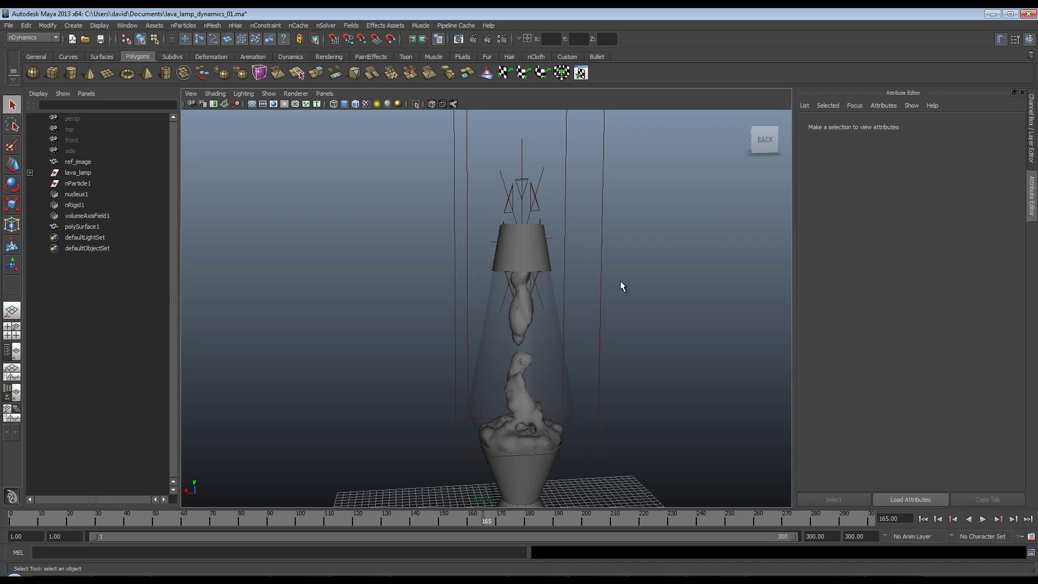
# - Render frame 165 of the lamp close up, examine the lava surface and close the render
pyautogui.click(523, 417)
pyautogui.scroll(3, 649, 418)
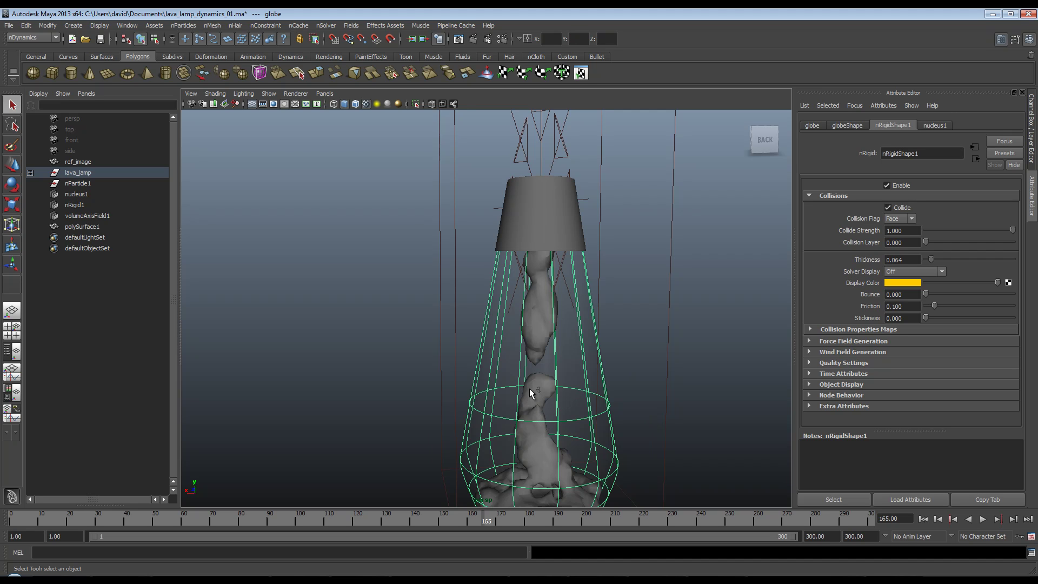
pyautogui.keyDown('alt'); pyautogui.moveTo(527, 393); pyautogui.dragTo(505, 335, button='middle'); pyautogui.keyUp('alt')
pyautogui.click(474, 39)
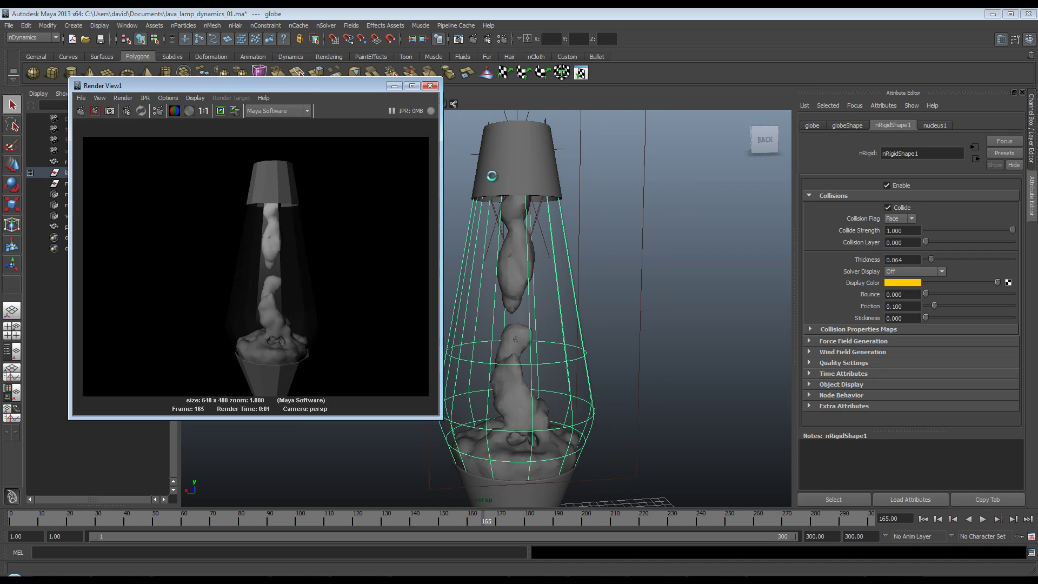
pyautogui.scroll(-2, 301, 340)
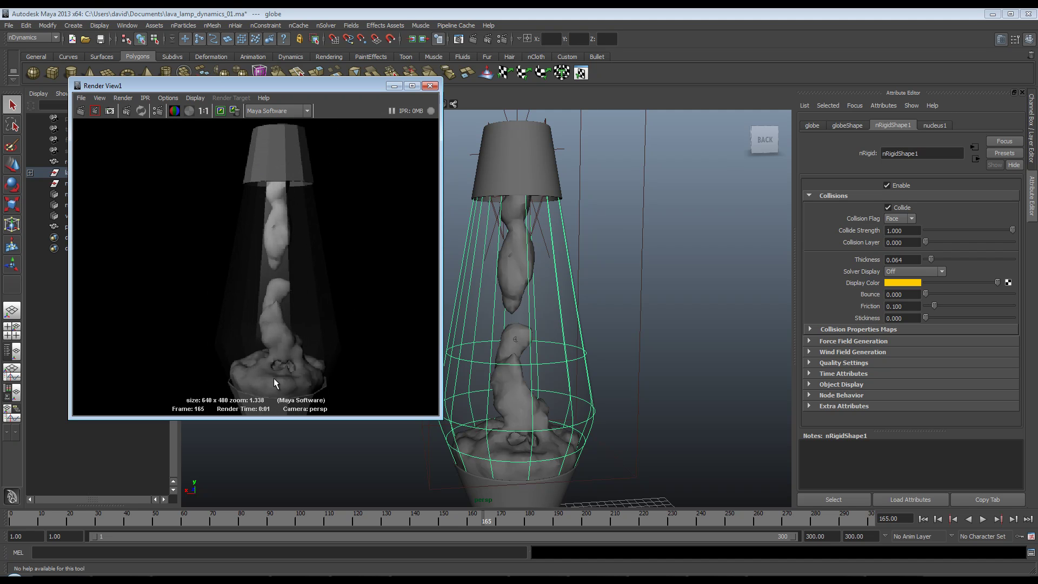
pyautogui.click(429, 86)
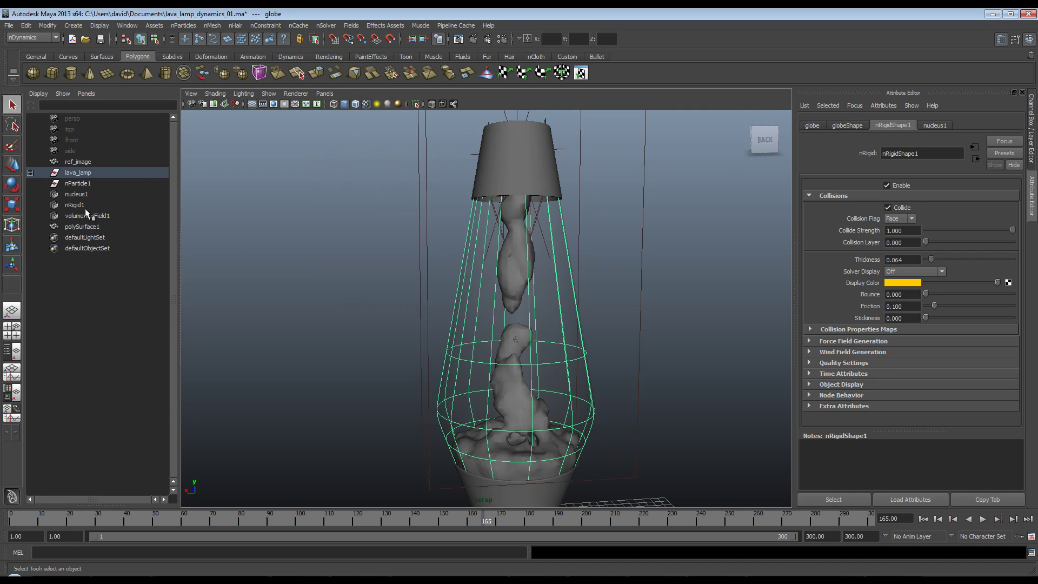
# - Set the Mesh Smoothing Iterations of polySurface1's nParticle output mesh to 7
pyautogui.click(85, 183)
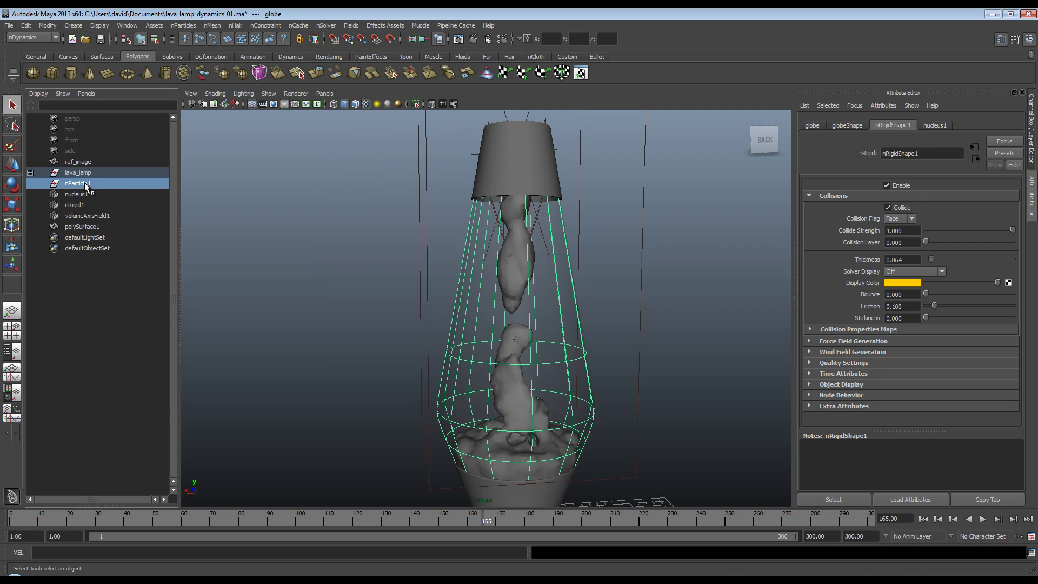
pyautogui.click(89, 227)
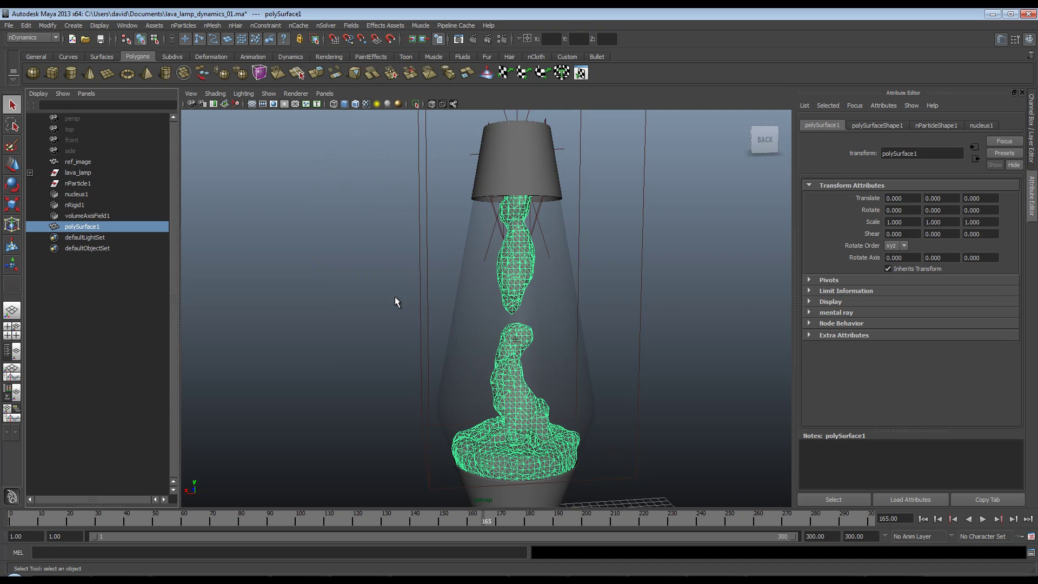
pyautogui.click(925, 124)
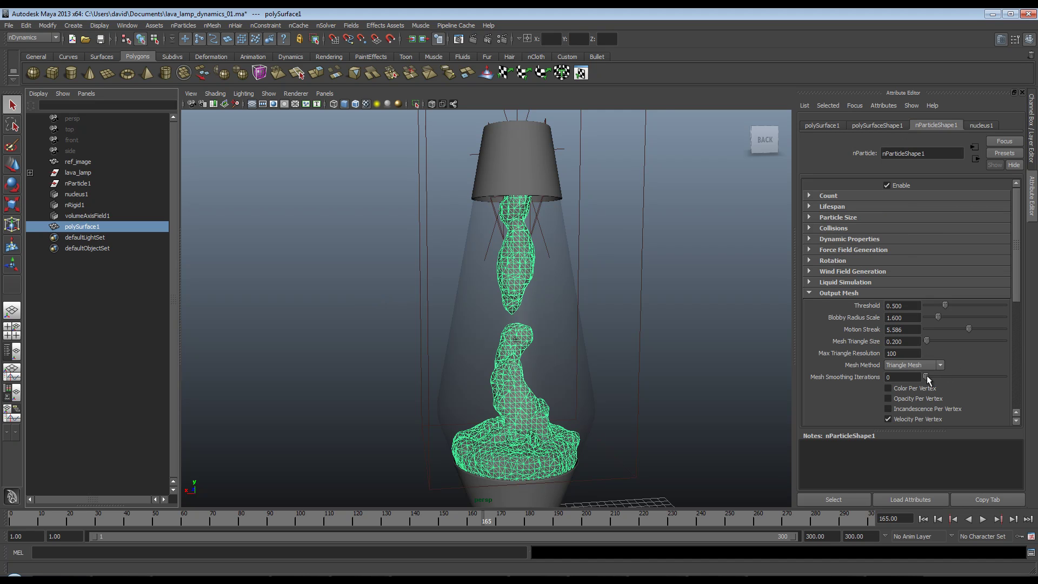
pyautogui.moveTo(927, 375); pyautogui.dragTo(979, 374)
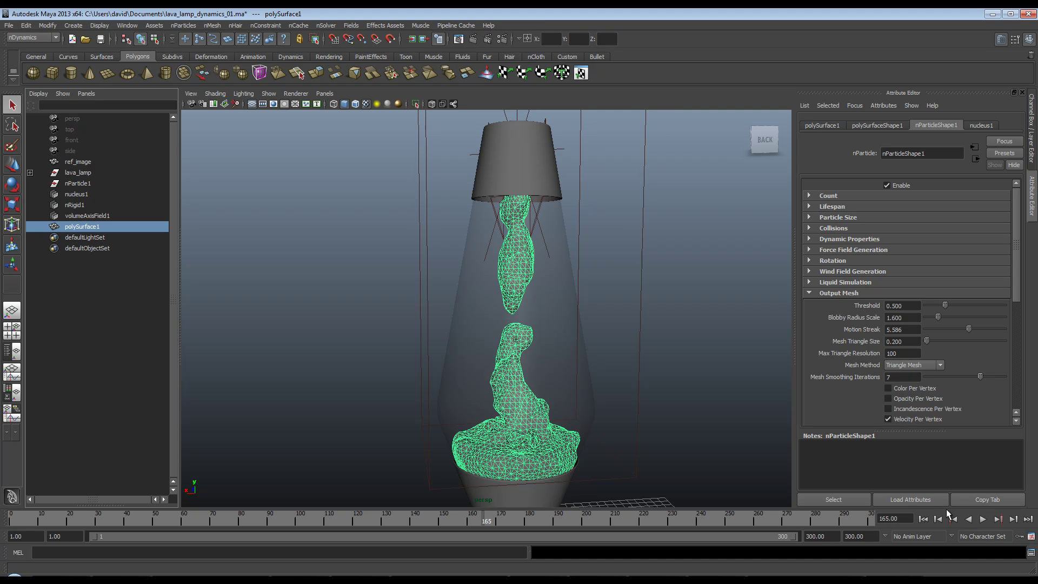
# - Replay the simulation from frame 1 with the mesh deselected to examine the smoothed lava, stopping at frame 41
pyautogui.click(923, 519)
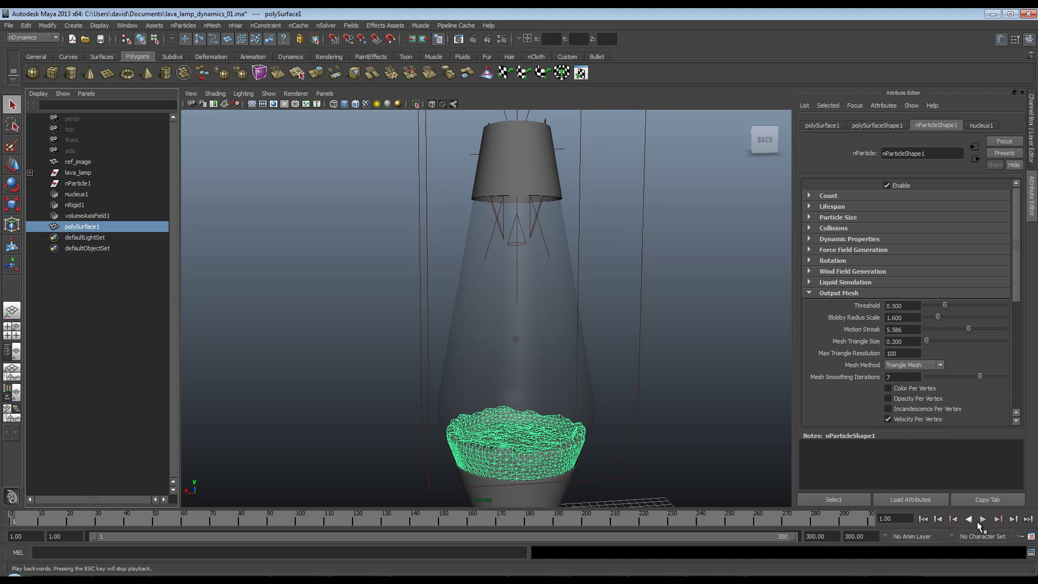
pyautogui.click(982, 519)
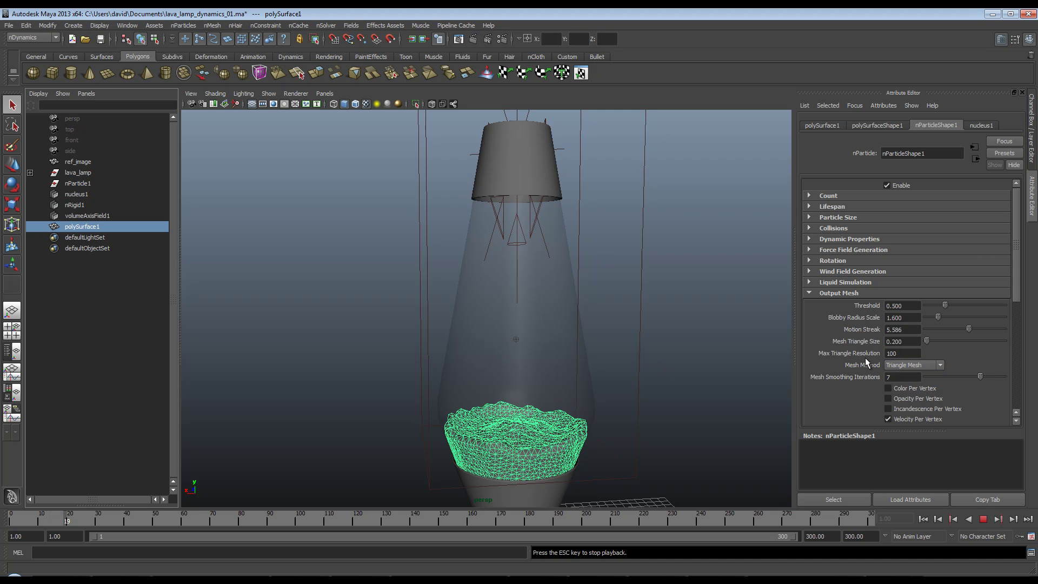
pyautogui.click(709, 377)
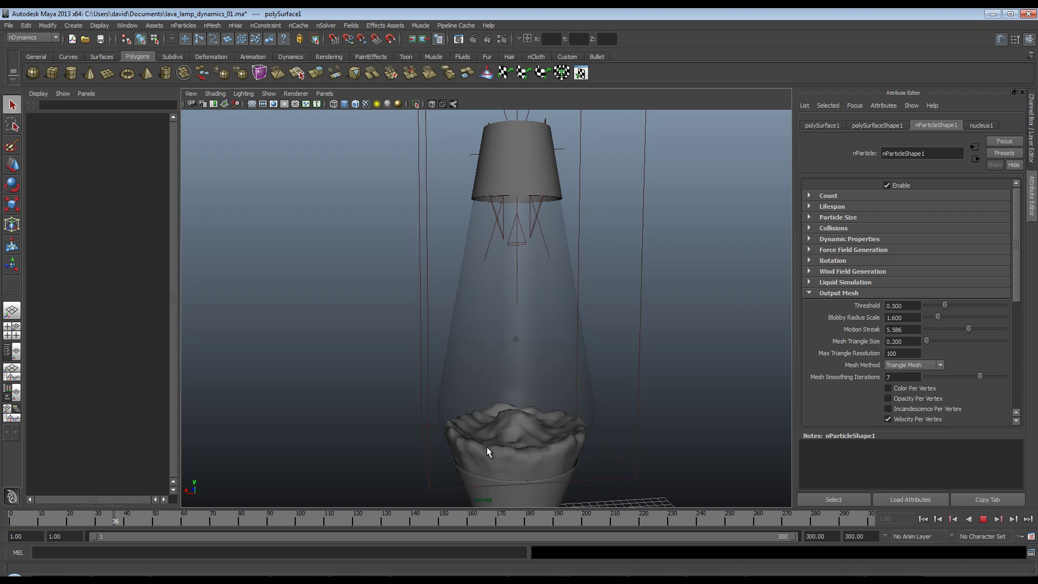
pyautogui.press('Escape')
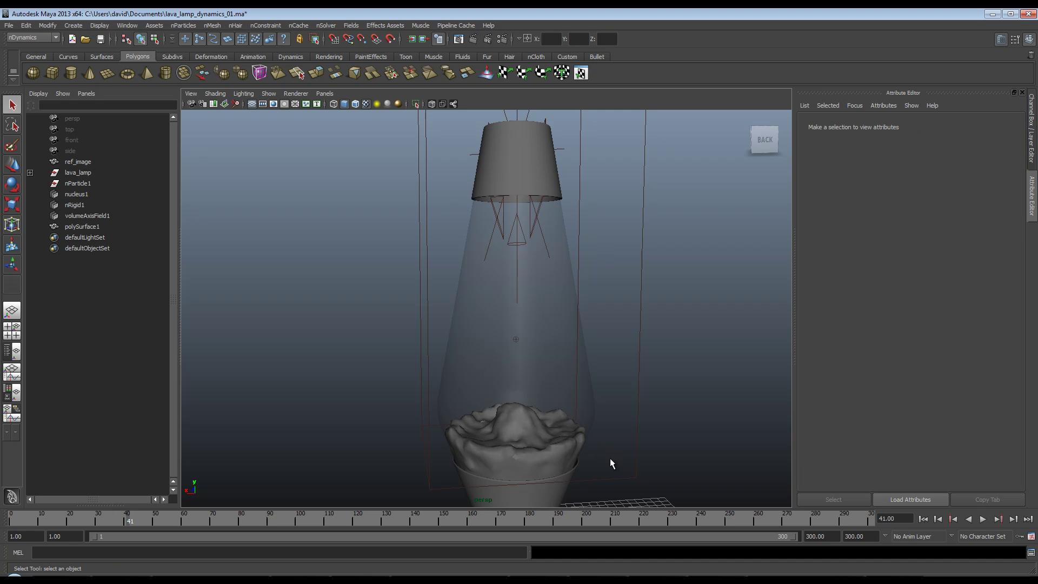
# - Set the output mesh Threshold to 0.7 and the Blobby Radius Scale to about 2.207, then deselect the mesh
pyautogui.click(86, 227)
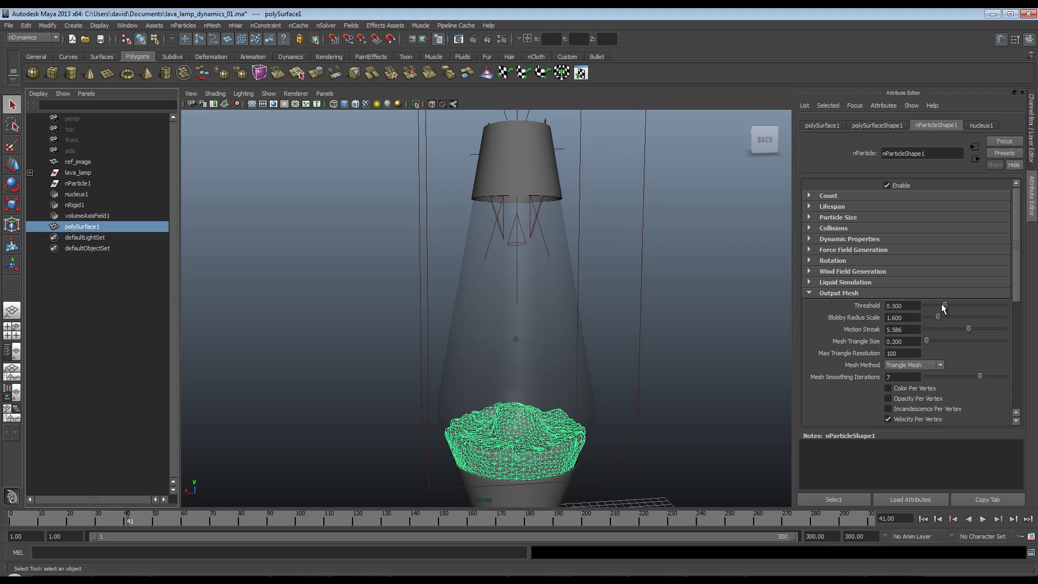
pyautogui.moveTo(945, 306)
pyautogui.mouseDown()
pyautogui.moveTo(936, 307)
pyautogui.moveTo(949, 310)
pyautogui.mouseUp()
pyautogui.doubleClick(897, 306)
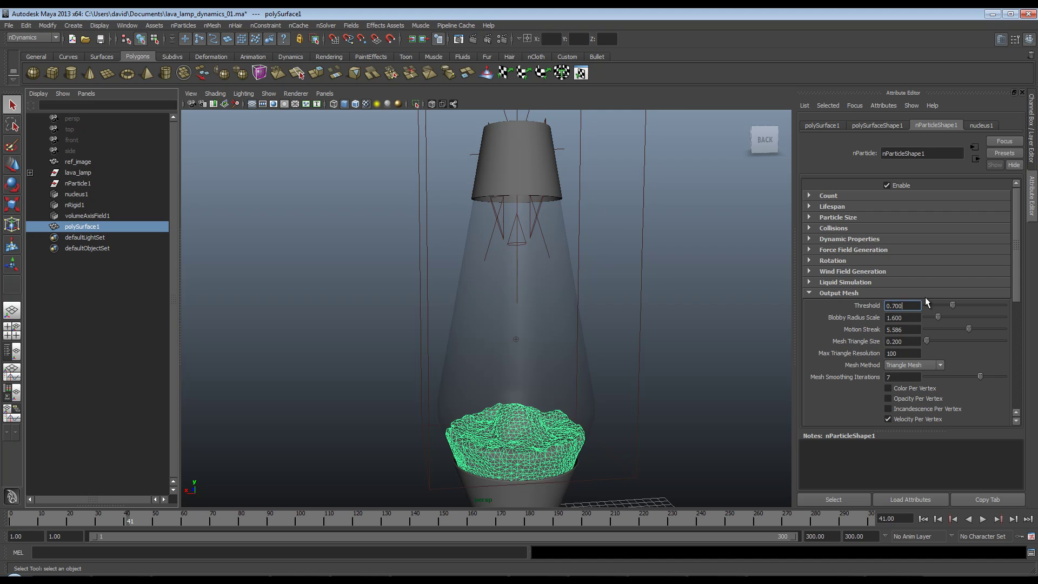
pyautogui.press('Return')
pyautogui.moveTo(939, 317); pyautogui.dragTo(942, 316)
pyautogui.click(668, 354)
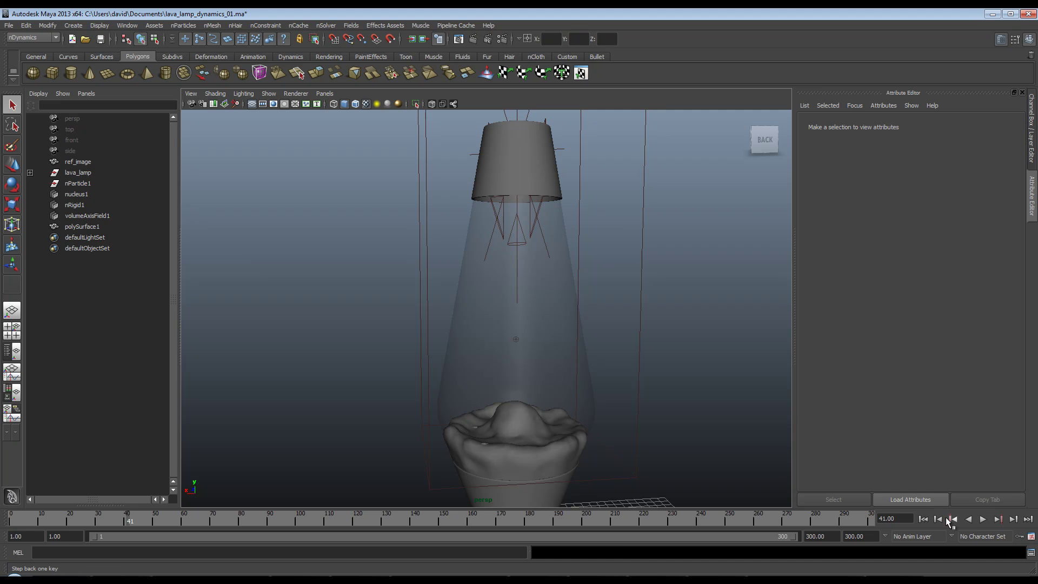
# - Play the simulation on from frame 41 to examine the rising lava, then rewind to frame 1
pyautogui.click(983, 520)
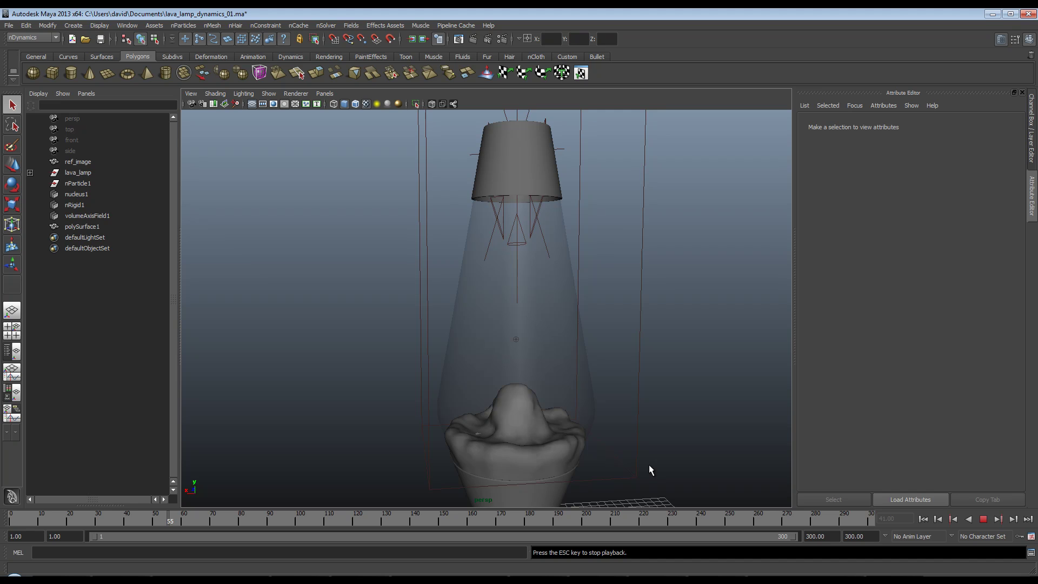
pyautogui.click(983, 519)
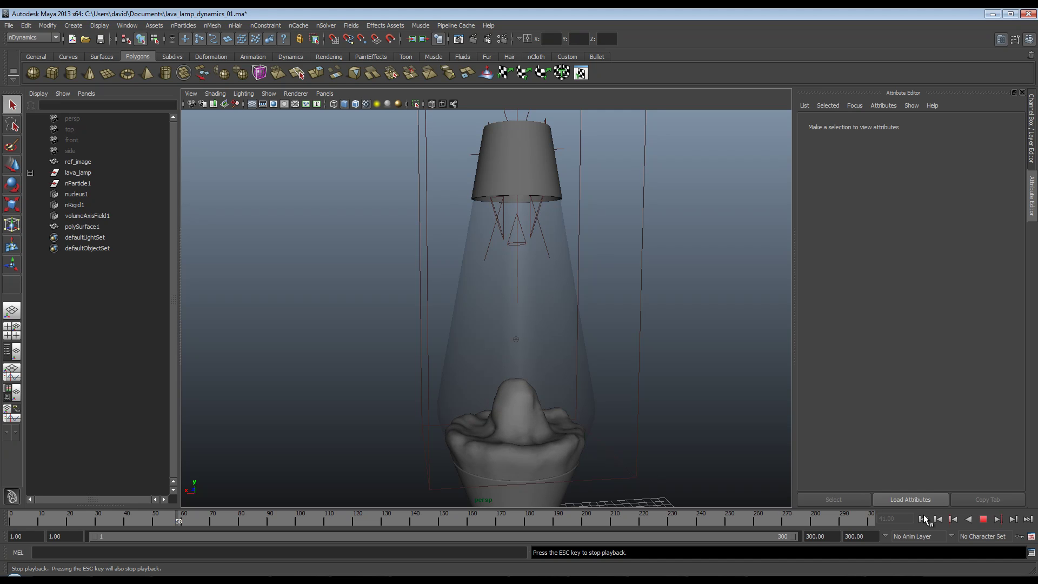
pyautogui.click(923, 519)
pyautogui.click(923, 519)
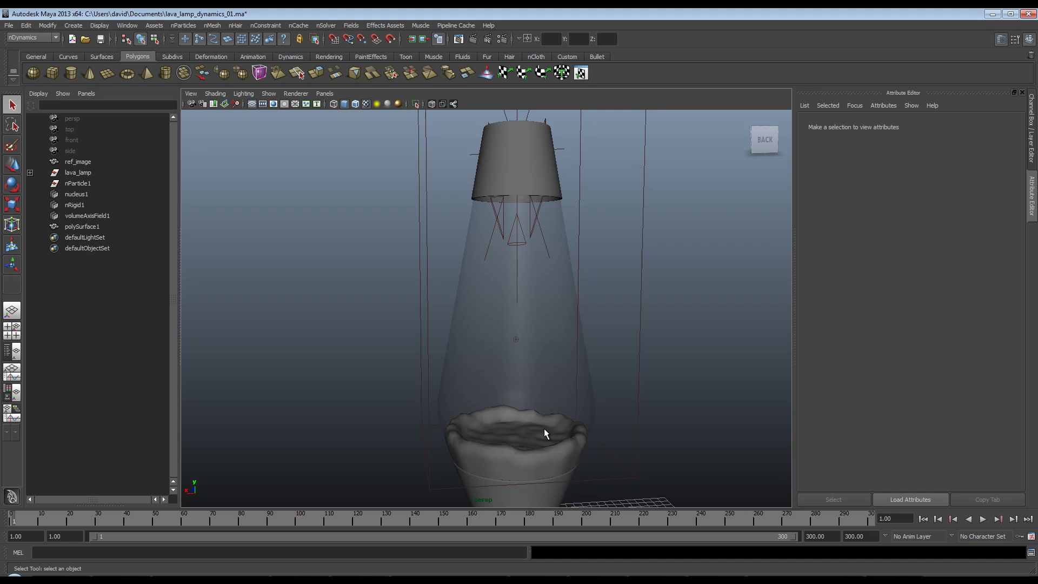
# - Enable Use Gradient Normals for polySurface1's nParticle output mesh and deselect the mesh
pyautogui.click(97, 227)
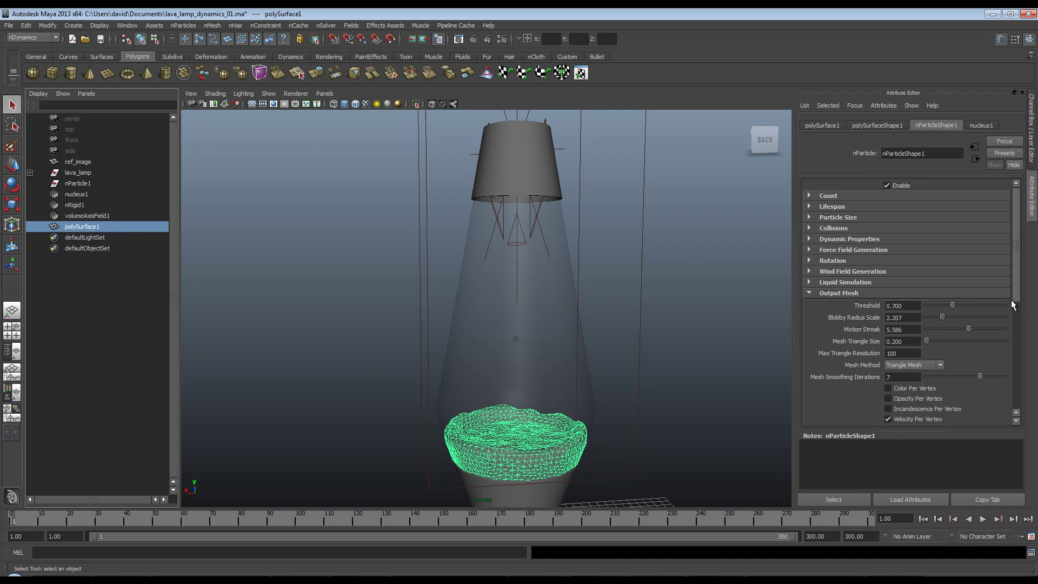
pyautogui.moveTo(1016, 291); pyautogui.dragTo(1019, 331)
pyautogui.click(920, 367)
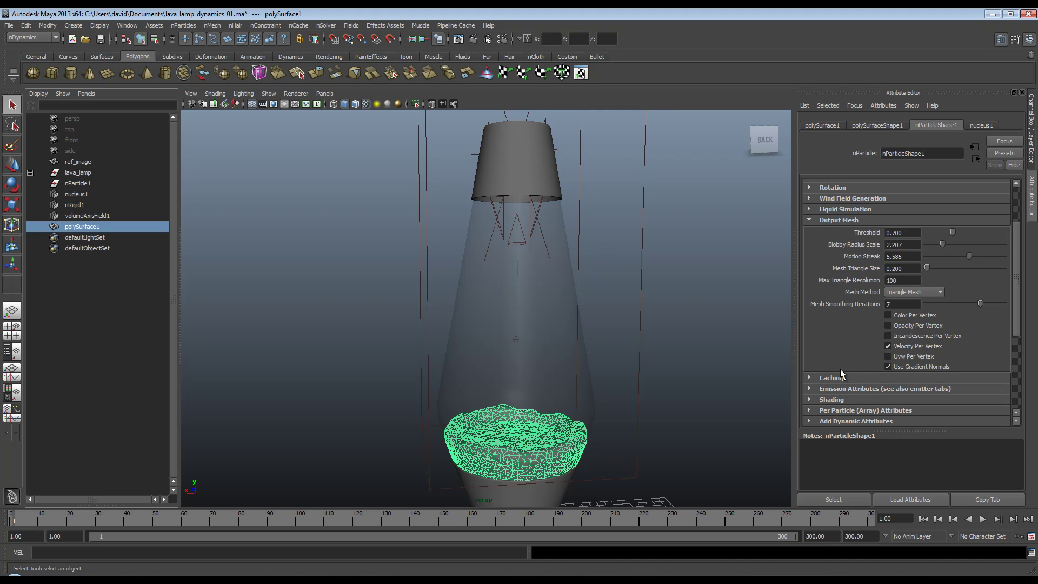
pyautogui.click(701, 375)
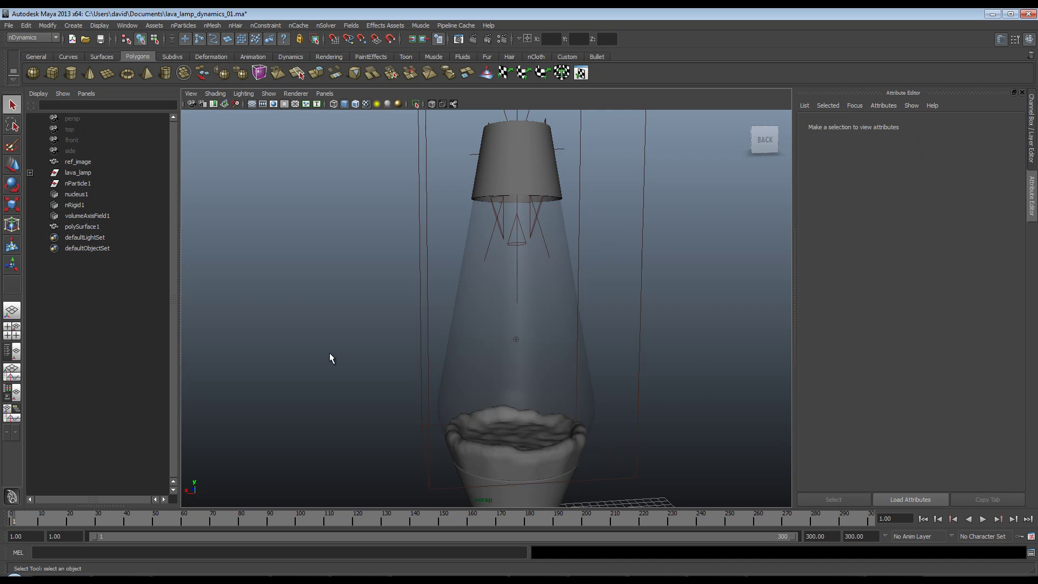
# - Raise the output mesh Threshold to about 1.669 and the Blobby Radius Scale to about 2.552
pyautogui.click(76, 225)
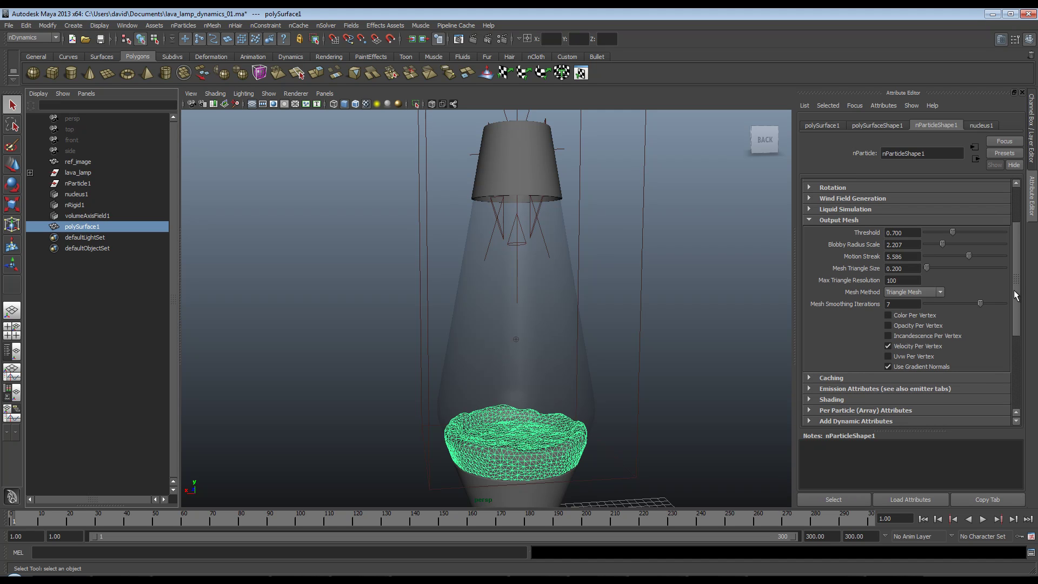
pyautogui.moveTo(1014, 321); pyautogui.dragTo(1016, 304)
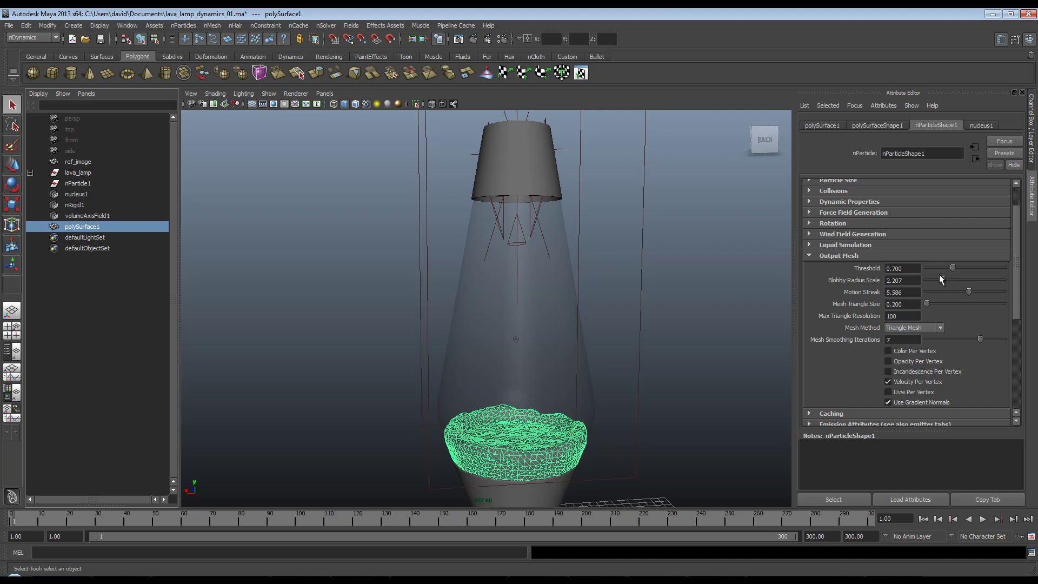
pyautogui.moveTo(943, 277)
pyautogui.mouseDown()
pyautogui.moveTo(991, 274)
pyautogui.moveTo(945, 278)
pyautogui.mouseUp()
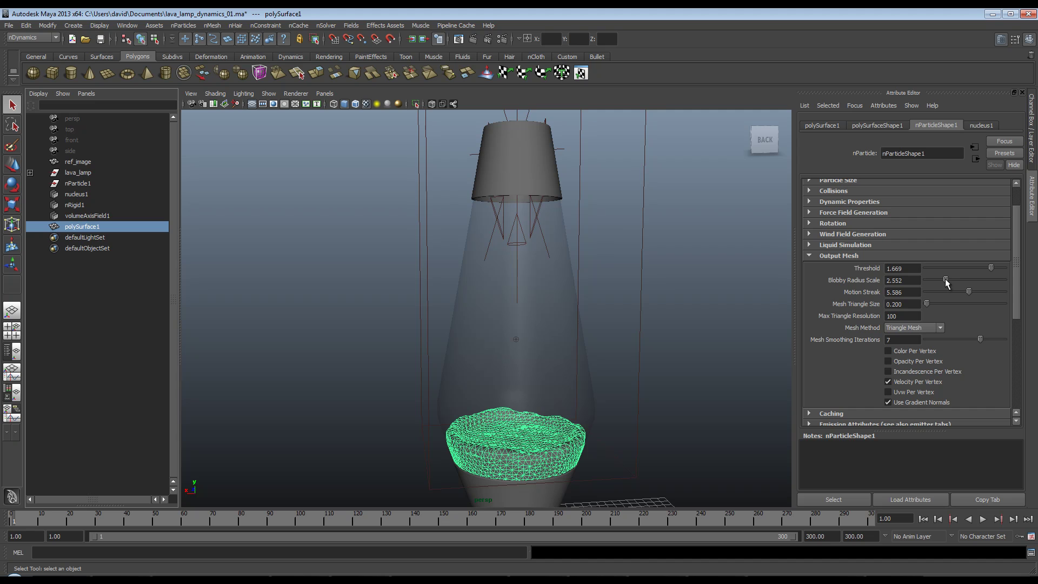
pyautogui.click(739, 304)
pyautogui.click(496, 442)
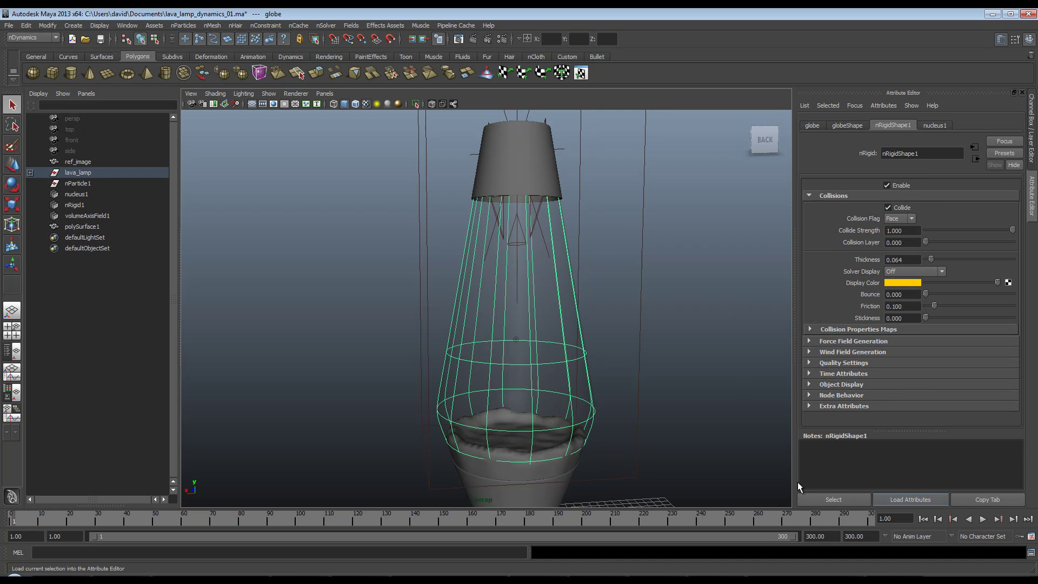
# - Play the simulation from frame 1, stop it at frame 75 and examine the deselected lava mesh
pyautogui.click(983, 520)
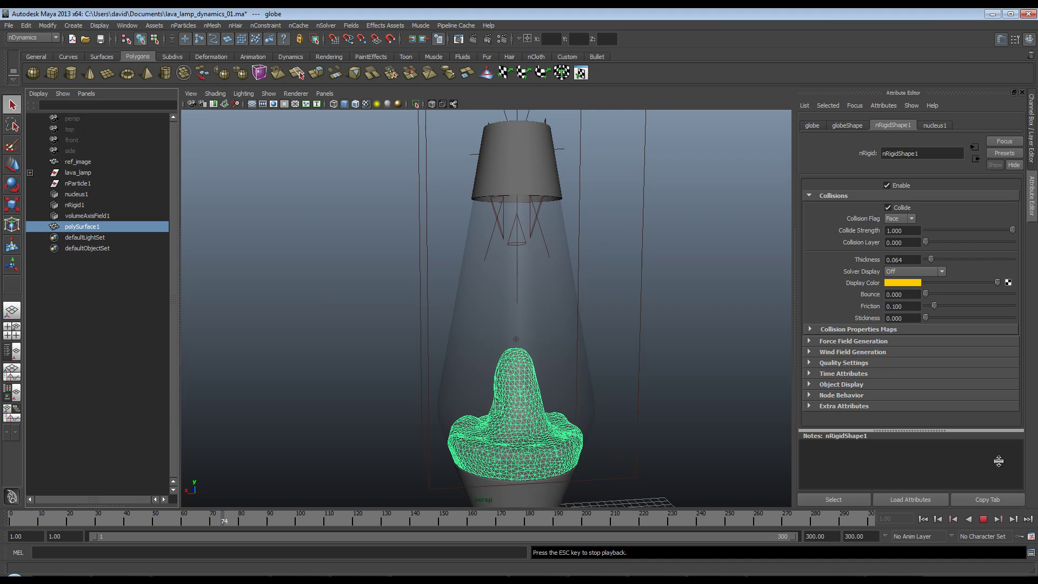
pyautogui.click(980, 518)
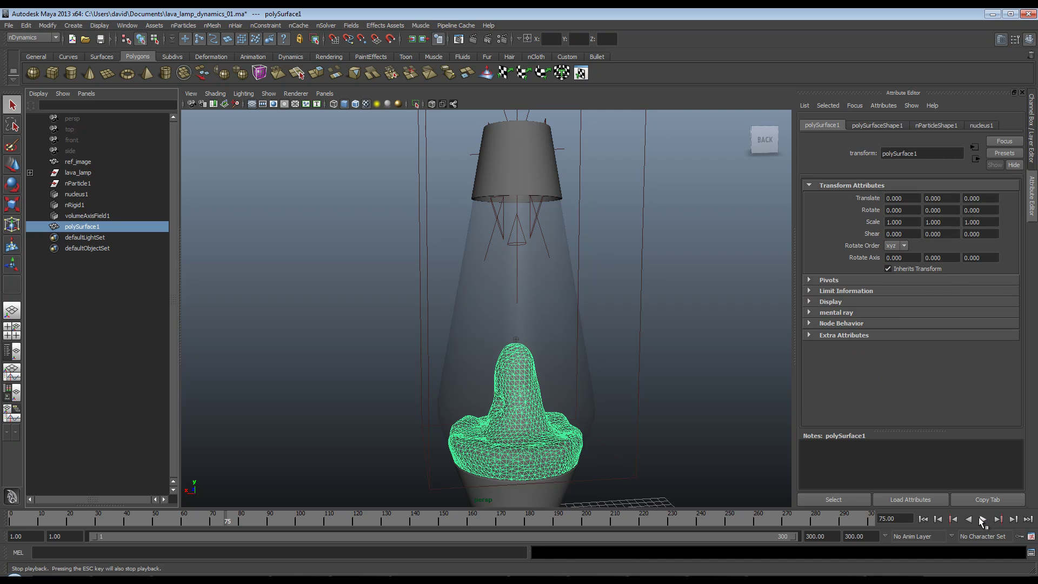
pyautogui.click(702, 335)
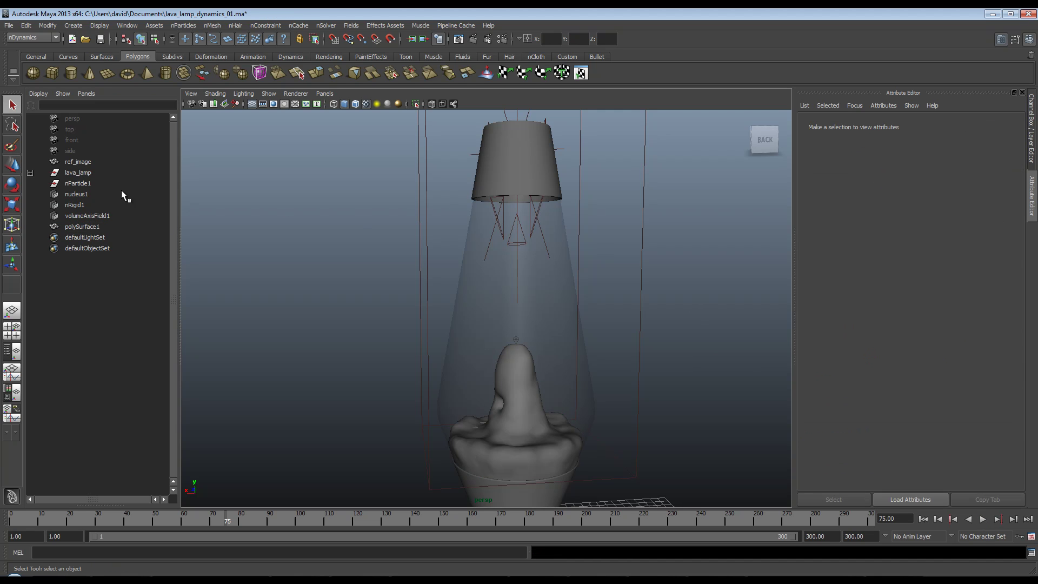
pyautogui.click(93, 223)
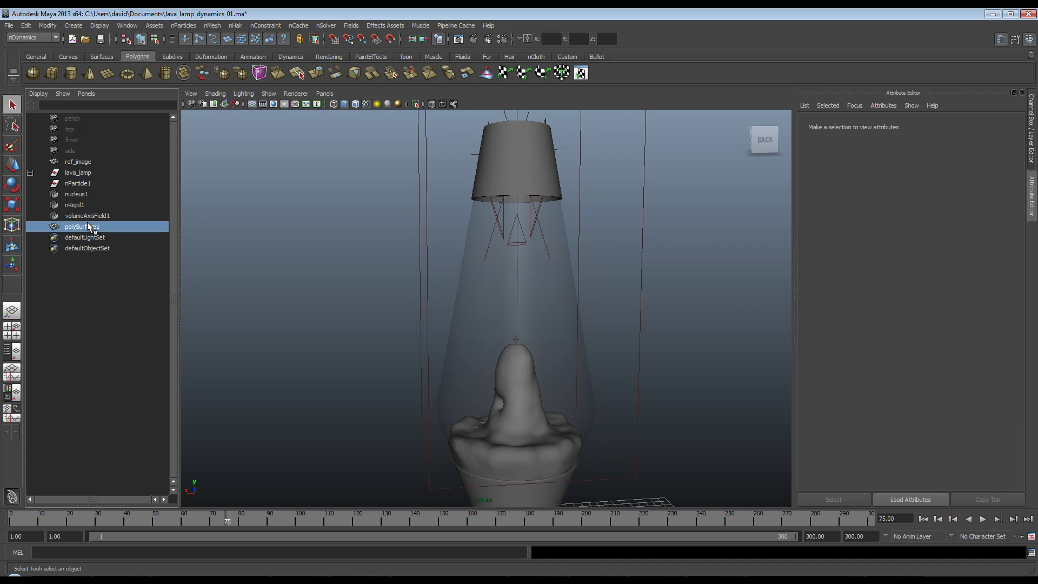
pyautogui.keyDown('ctrl'); pyautogui.click(83, 184); pyautogui.keyUp('ctrl')
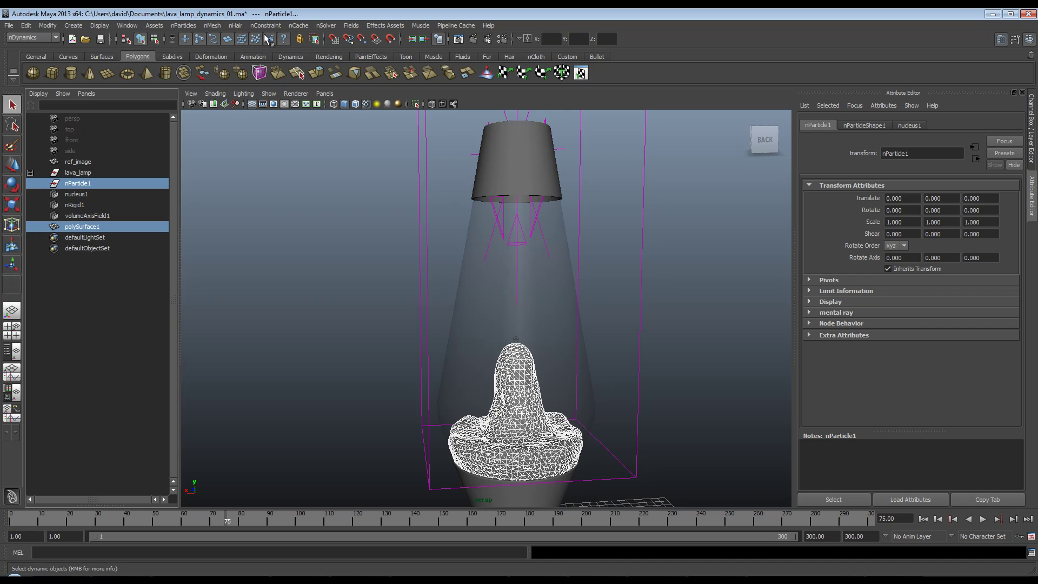
pyautogui.click(299, 26)
pyautogui.click(301, 27)
pyautogui.click(927, 519)
pyautogui.click(927, 519)
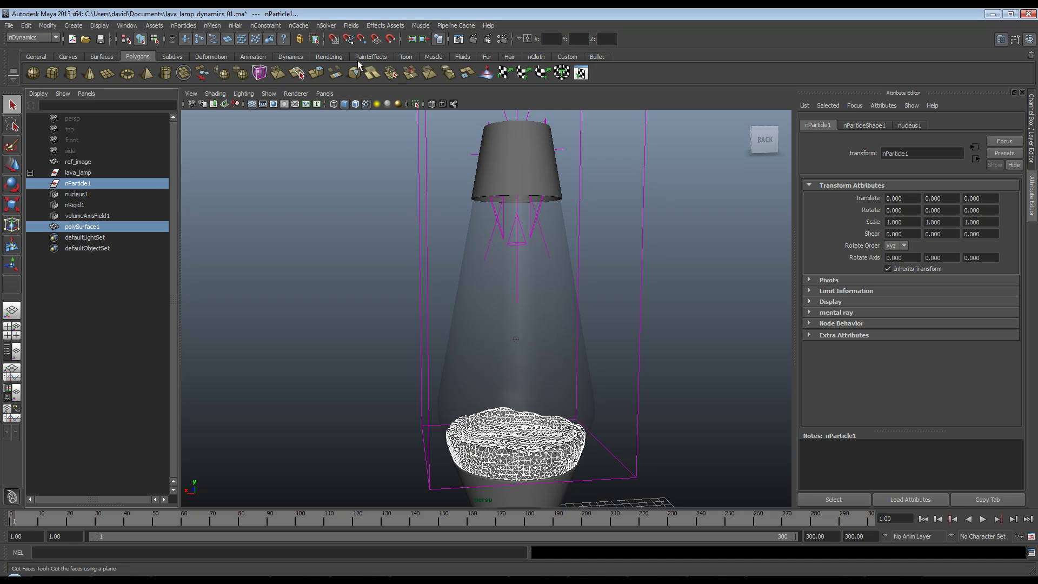
pyautogui.click(299, 25)
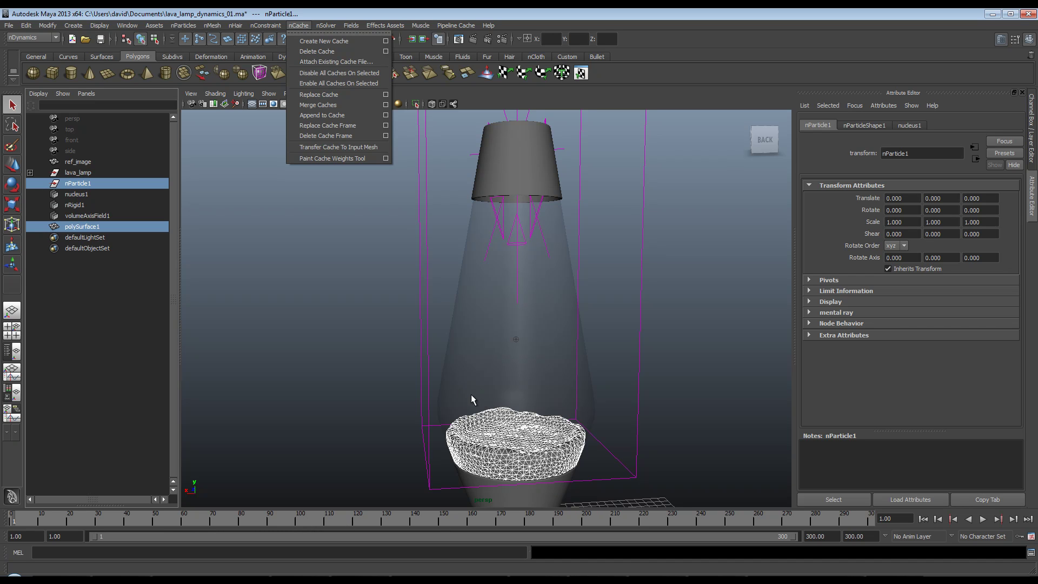
# - Set polySurface1's output Mesh Method to Quad Mesh and play the first few frames of the simulation
pyautogui.click(92, 227)
pyautogui.click(923, 127)
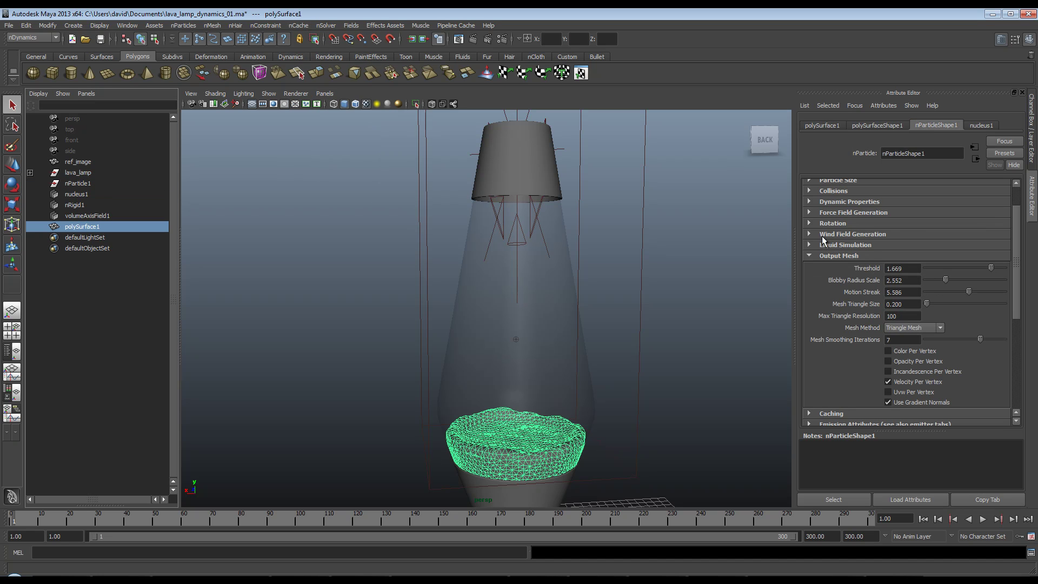
pyautogui.click(919, 327)
pyautogui.click(921, 359)
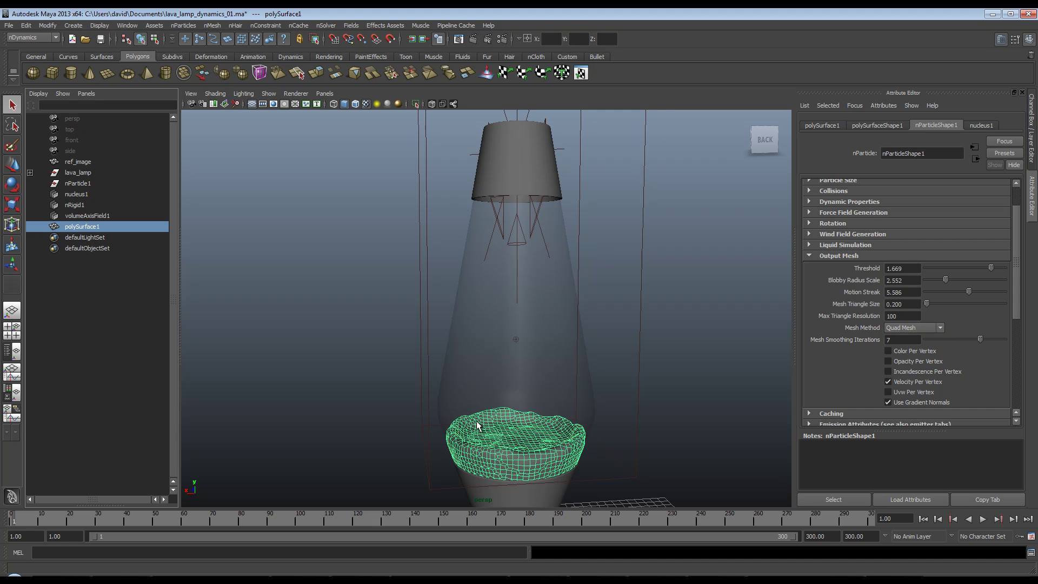
pyautogui.click(983, 519)
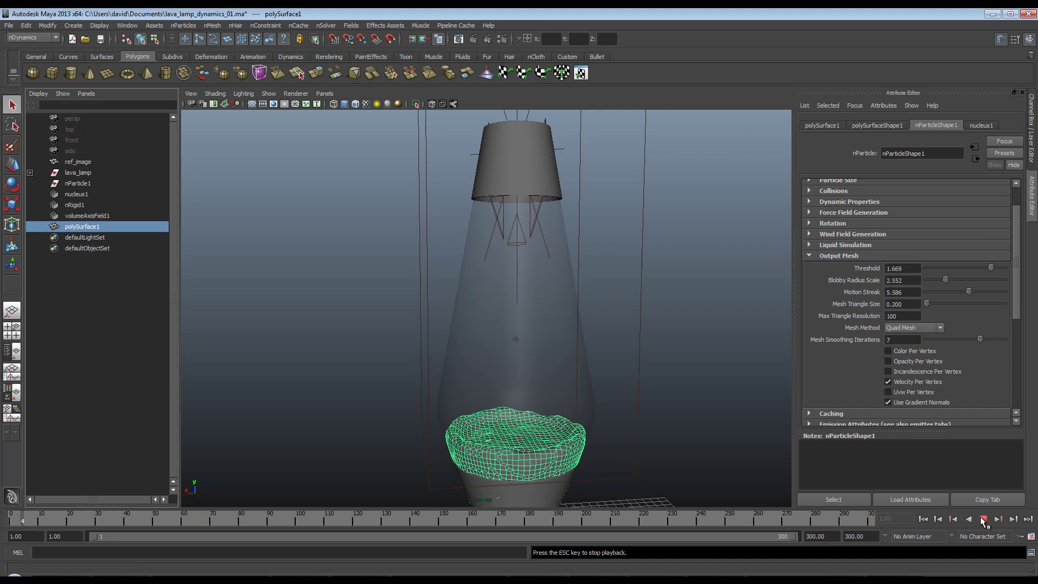
pyautogui.click(983, 519)
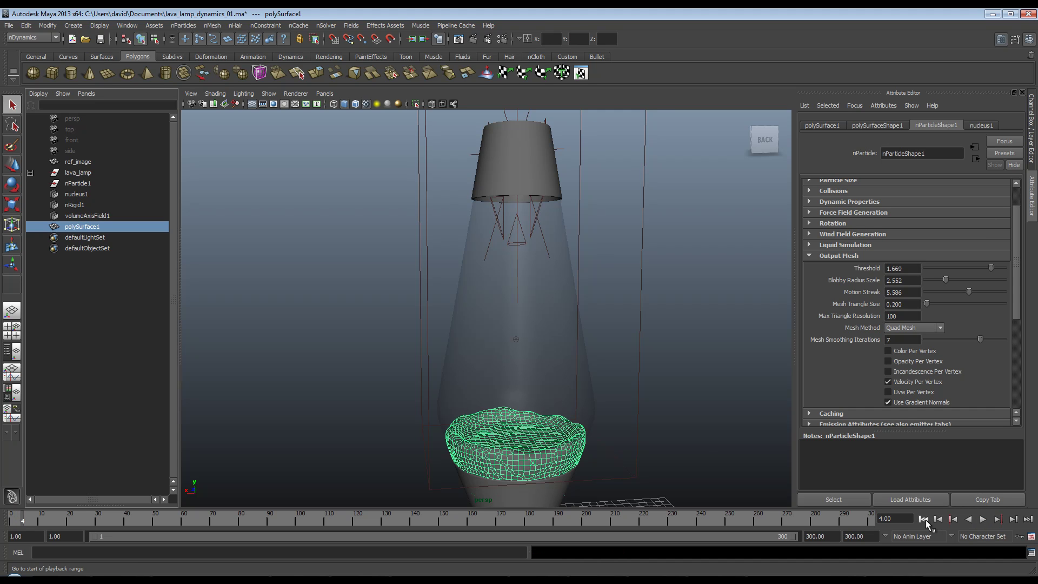
# - Set the output mesh's Mesh Triangle Size to 0.5 and play the simulation on to frame 11
pyautogui.click(895, 304)
pyautogui.press('Return')
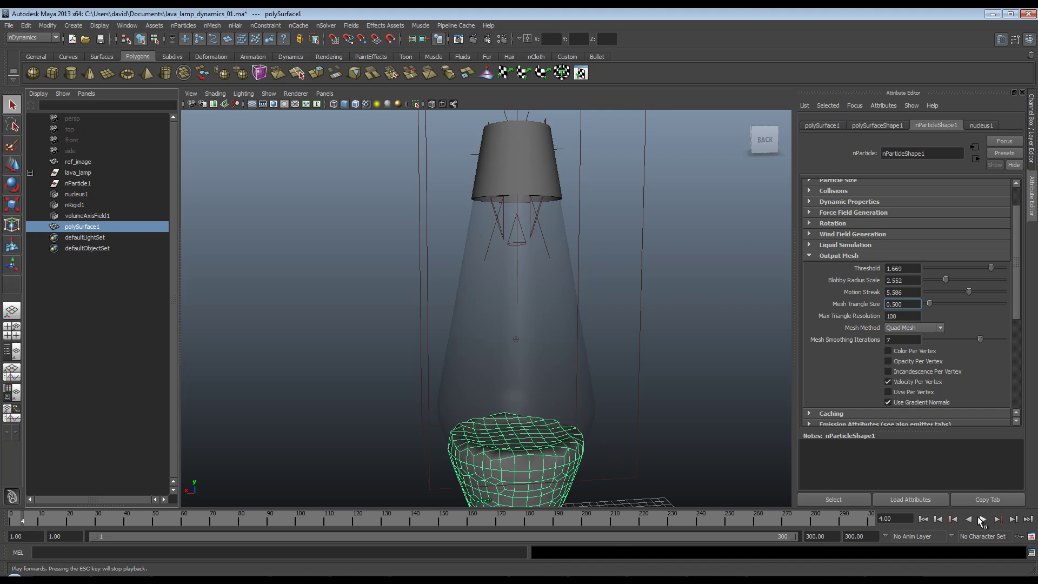
pyautogui.click(983, 519)
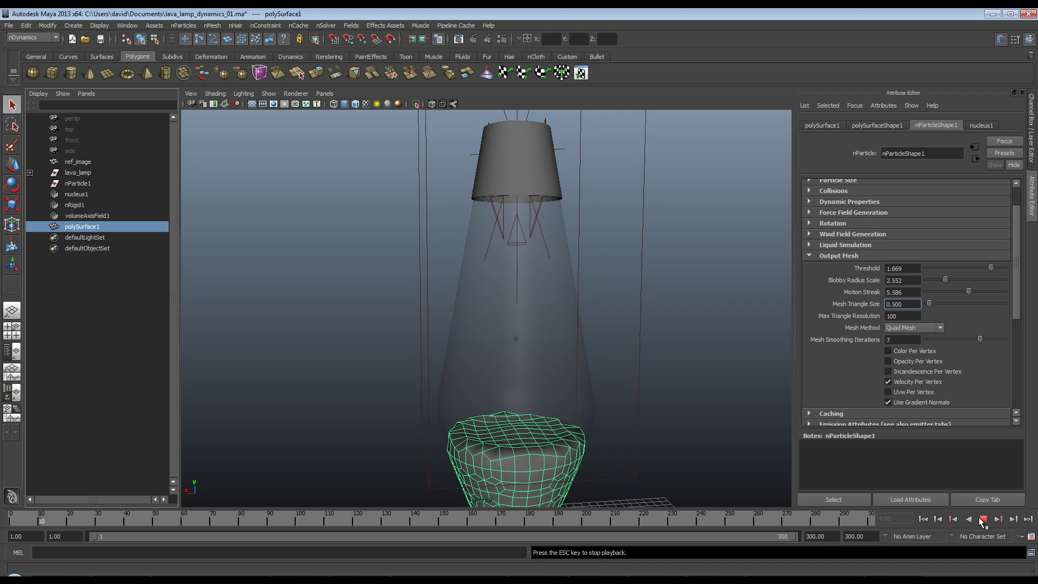
pyautogui.click(982, 519)
# - Set Mesh Smoothing Iterations to 2 and play the simulation on to frame 104
pyautogui.doubleClick(910, 340)
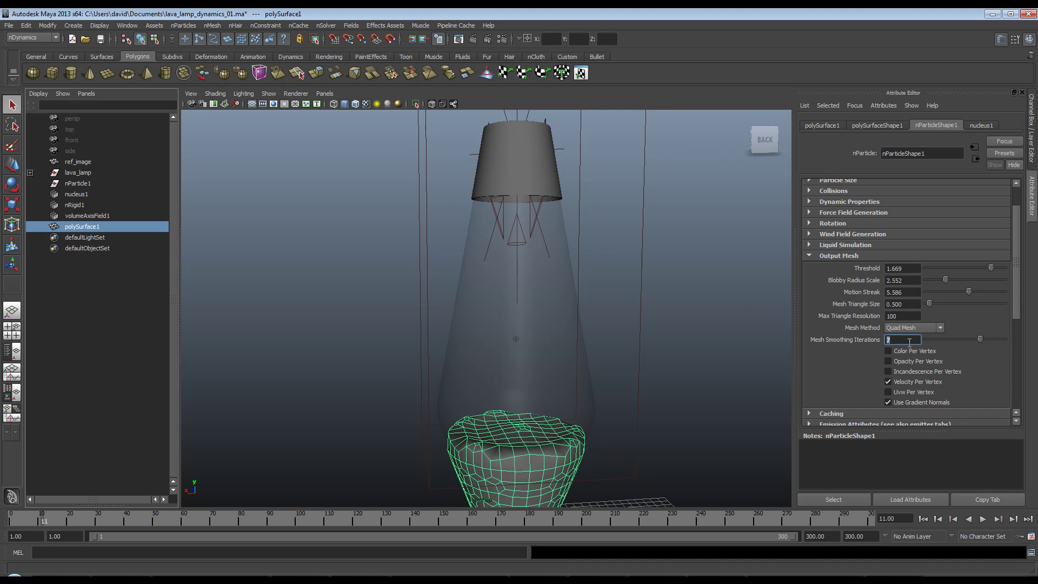
pyautogui.write('2')
pyautogui.press('Return')
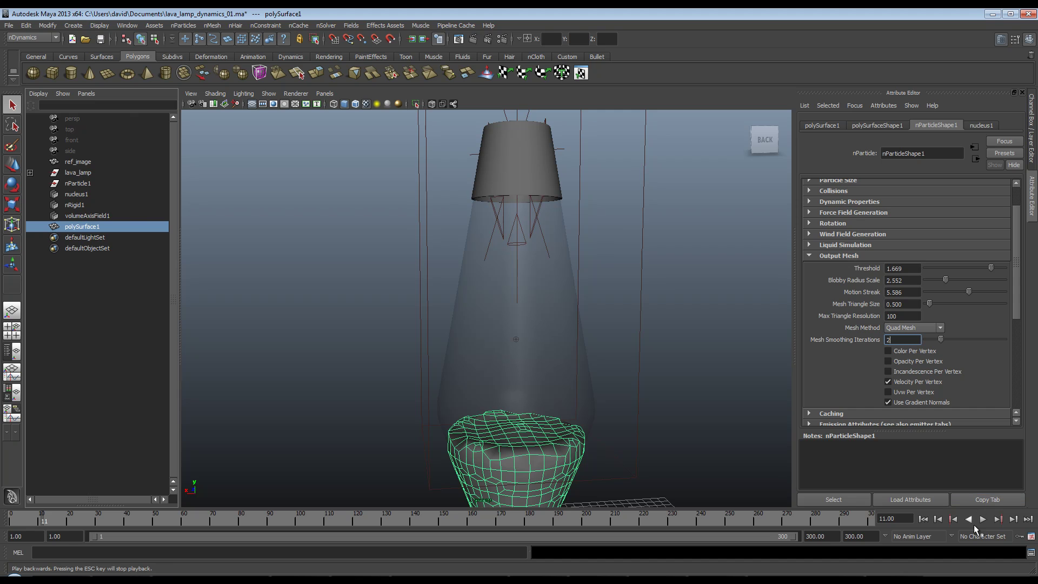
pyautogui.click(982, 519)
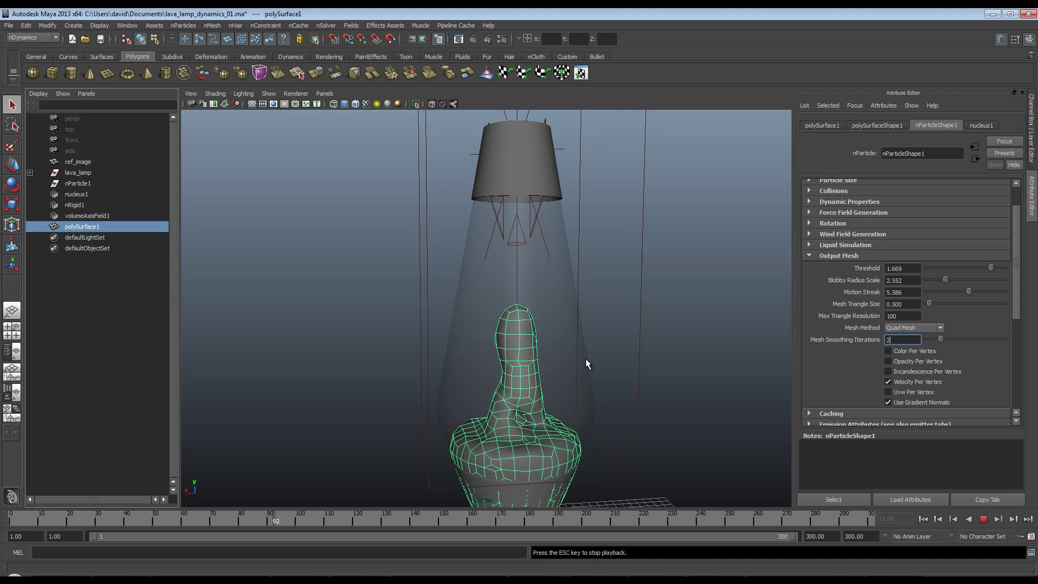
pyautogui.click(982, 520)
# - Try the Tetrahedra Mesh Method on the lava mesh, then return it to Quad Mesh
pyautogui.click(902, 326)
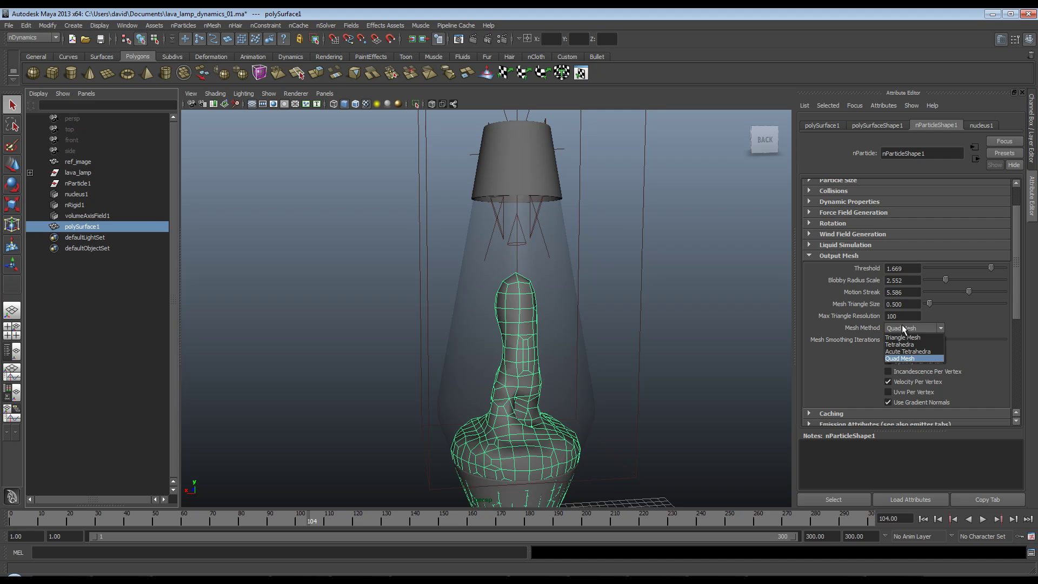
pyautogui.click(930, 345)
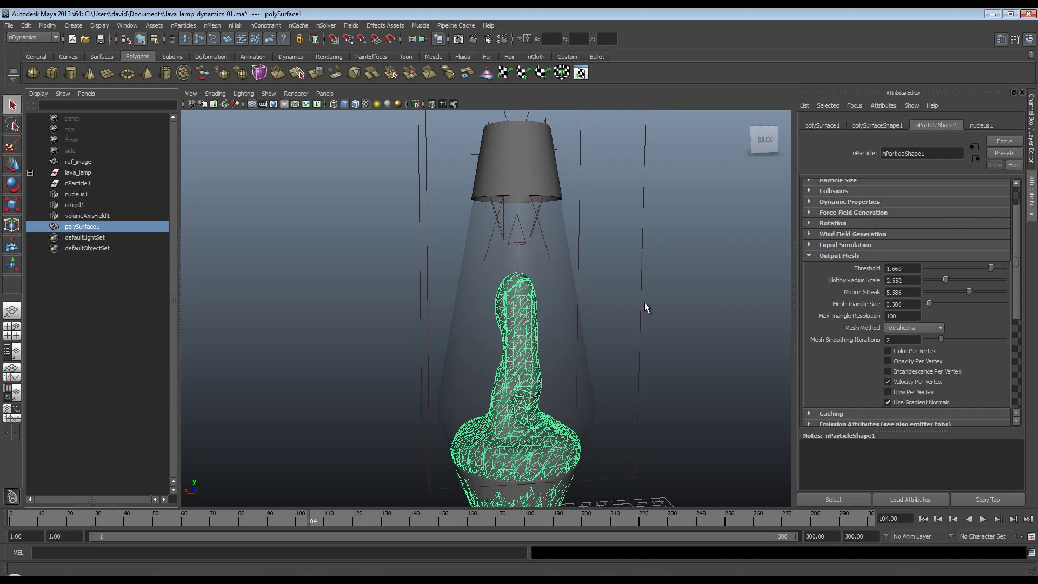
pyautogui.click(917, 329)
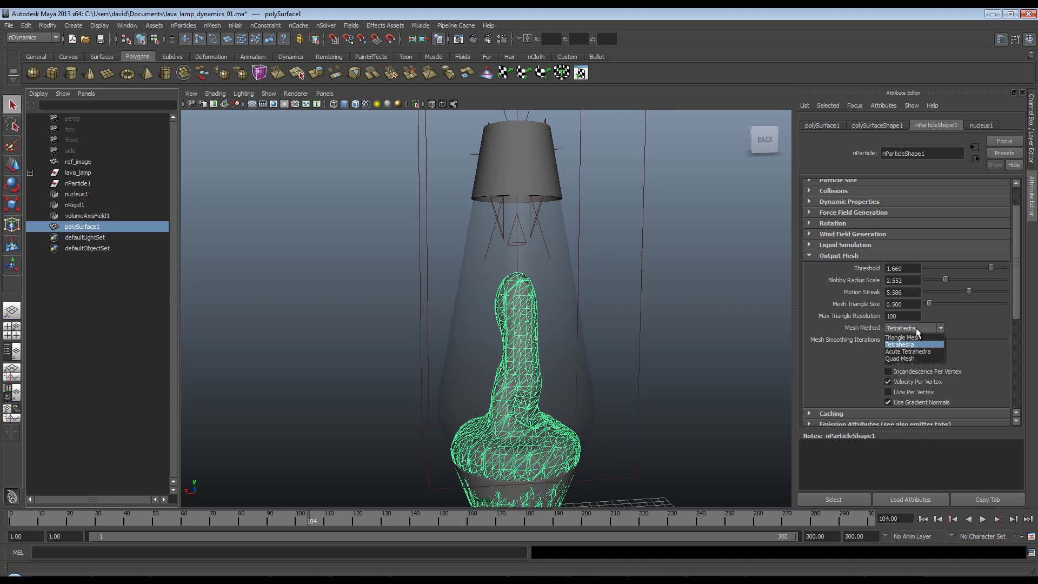
pyautogui.click(917, 357)
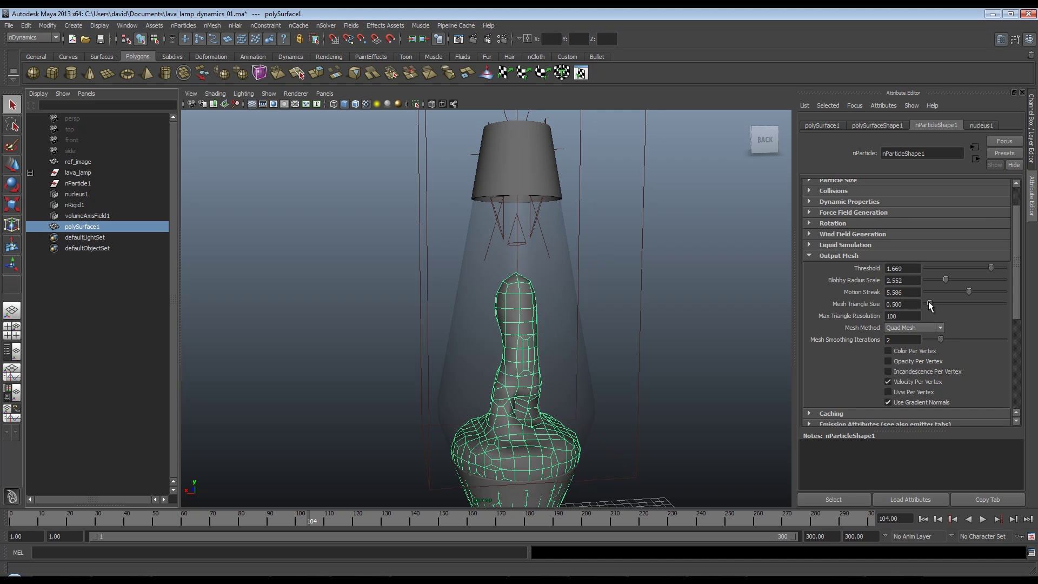
# - Reduce the Mesh Triangle Size to about 0.276 and set the Mesh Method to Acute Tetrahedra
pyautogui.moveTo(929, 304); pyautogui.dragTo(927, 304)
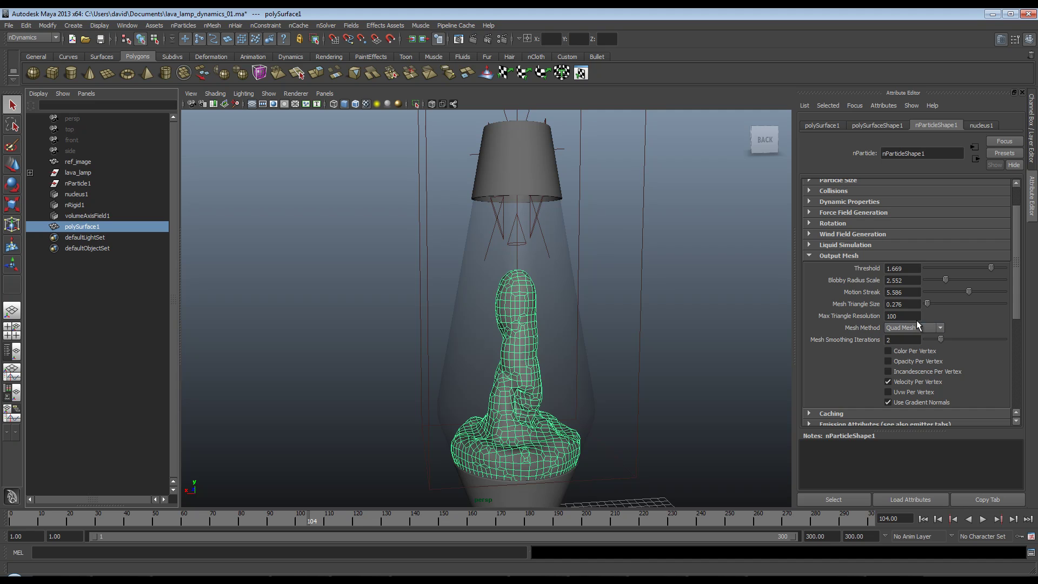
pyautogui.click(919, 328)
pyautogui.click(919, 352)
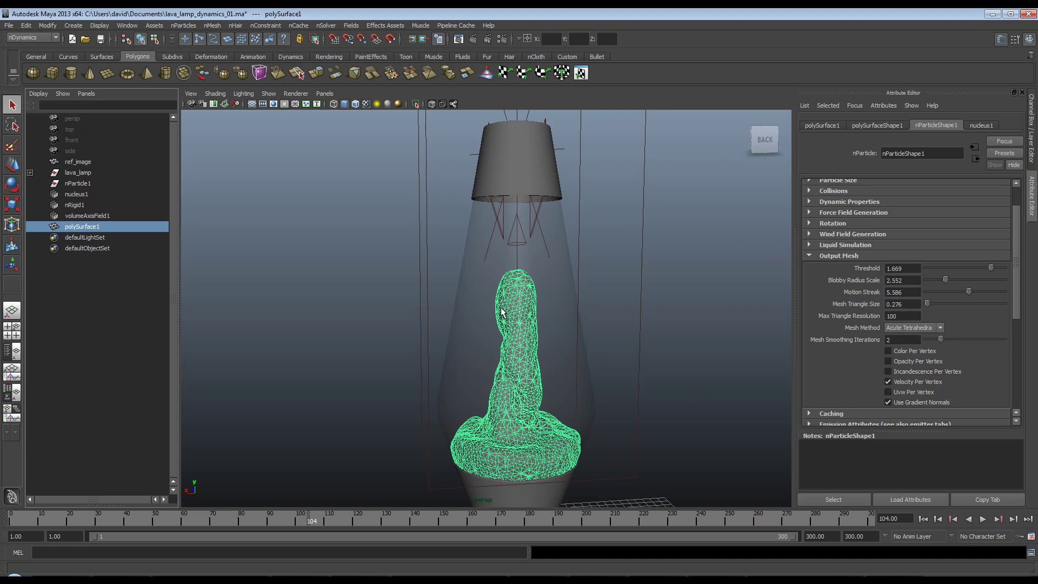
# - Deselect the lava mesh to examine its shading, play the simulation on from frame 104, then rewind to frame 1
pyautogui.click(700, 327)
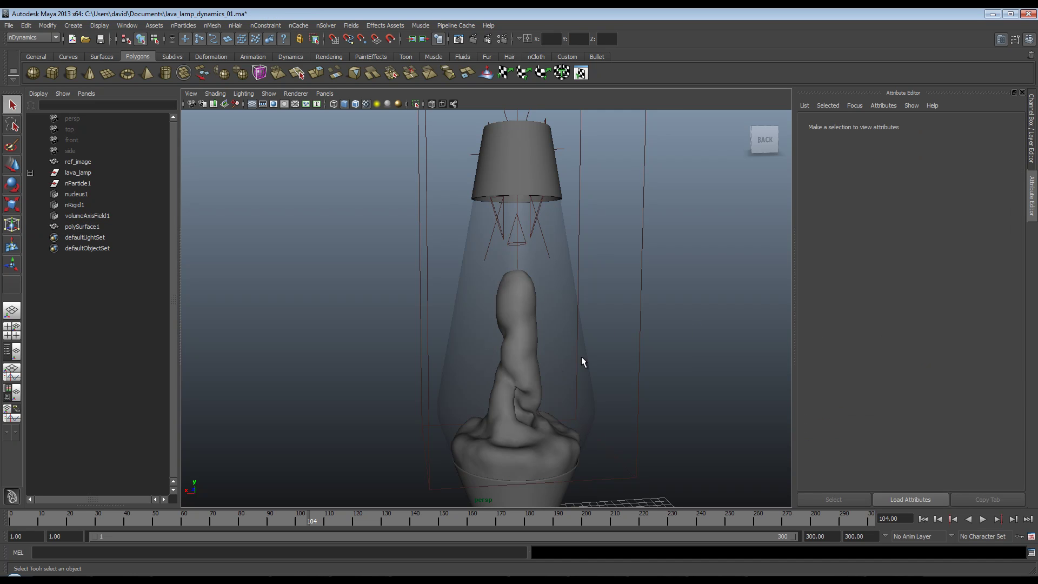
pyautogui.click(526, 373)
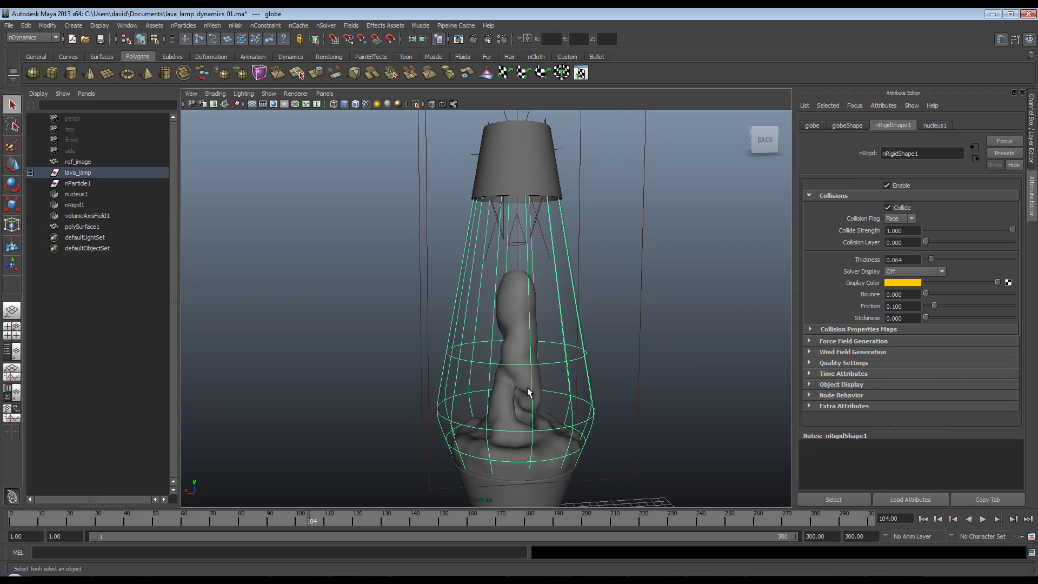
pyautogui.click(981, 520)
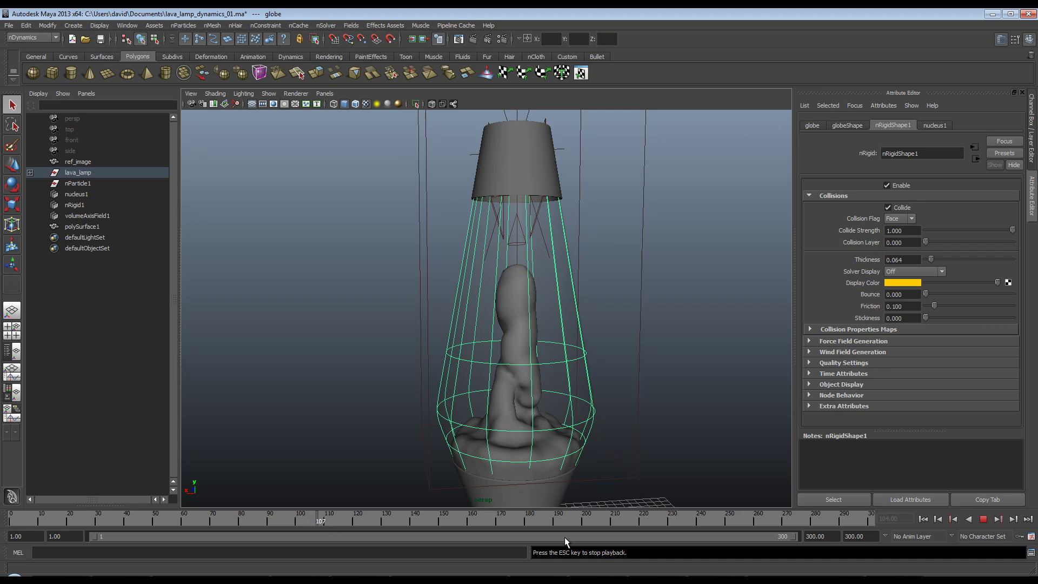
pyautogui.click(925, 519)
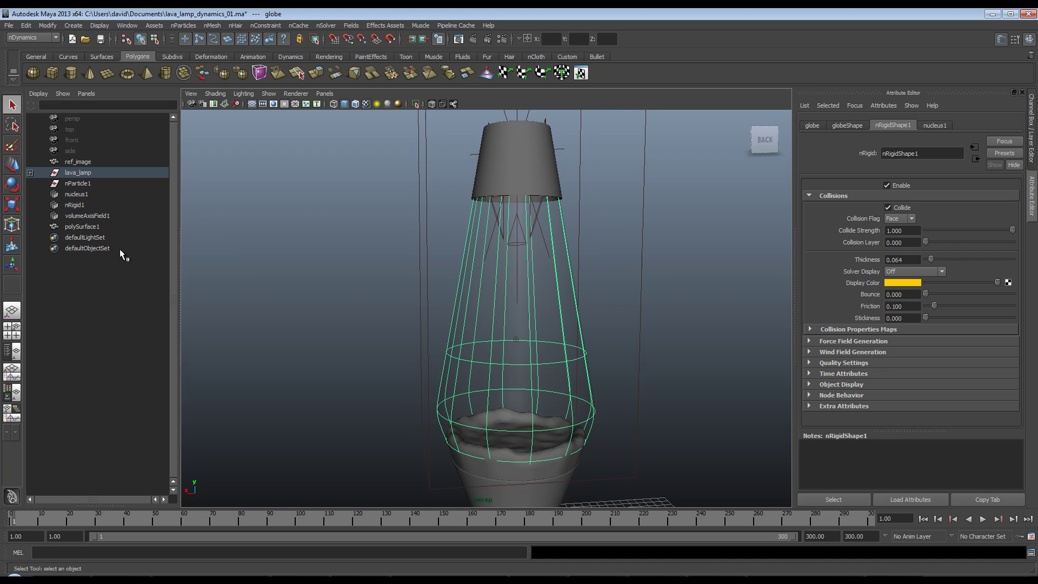
# - Select only nParticle1 and polySurface1 for caching and bring up the nCache commands
pyautogui.click(84, 227)
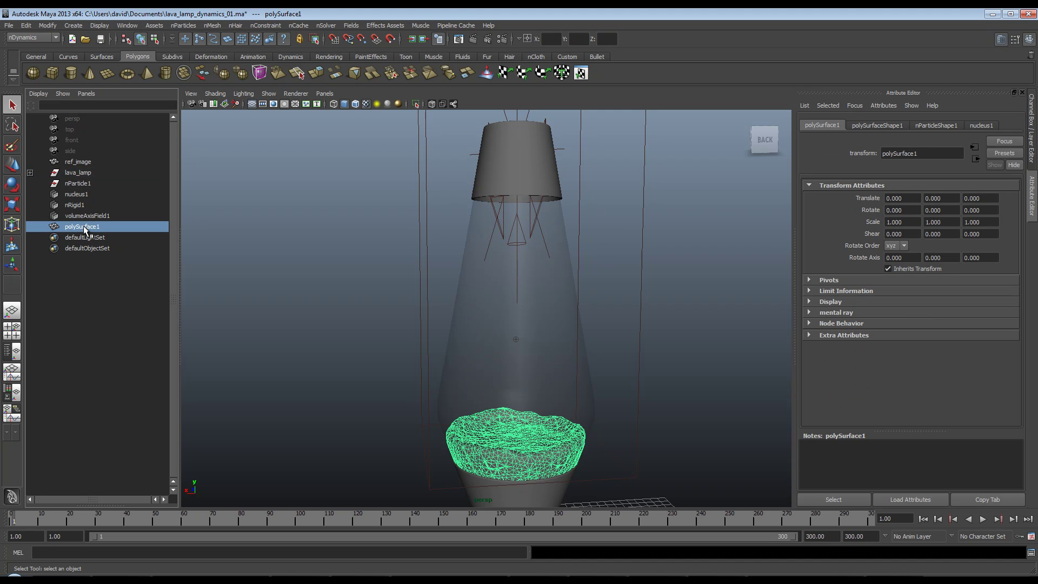
pyautogui.keyDown('shift'); pyautogui.click(79, 182); pyautogui.keyUp('shift')
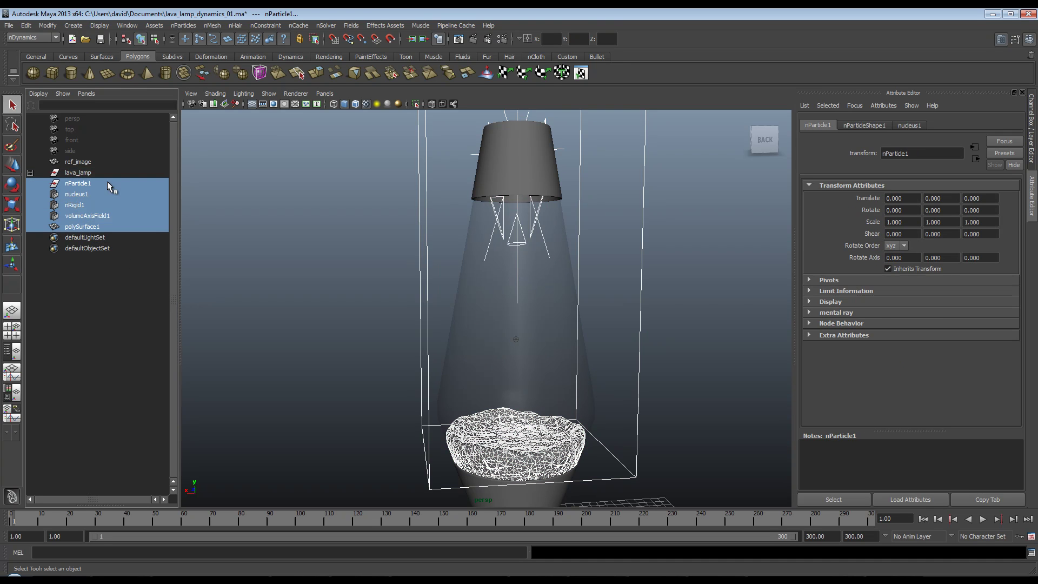
pyautogui.click(79, 183)
pyautogui.keyDown('ctrl'); pyautogui.click(77, 226); pyautogui.keyUp('ctrl')
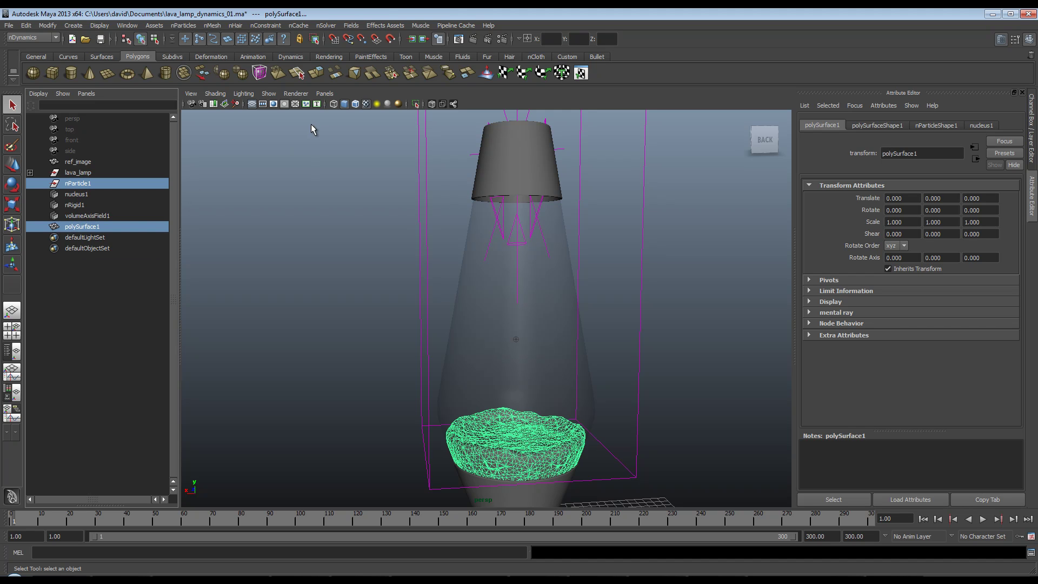
pyautogui.click(300, 26)
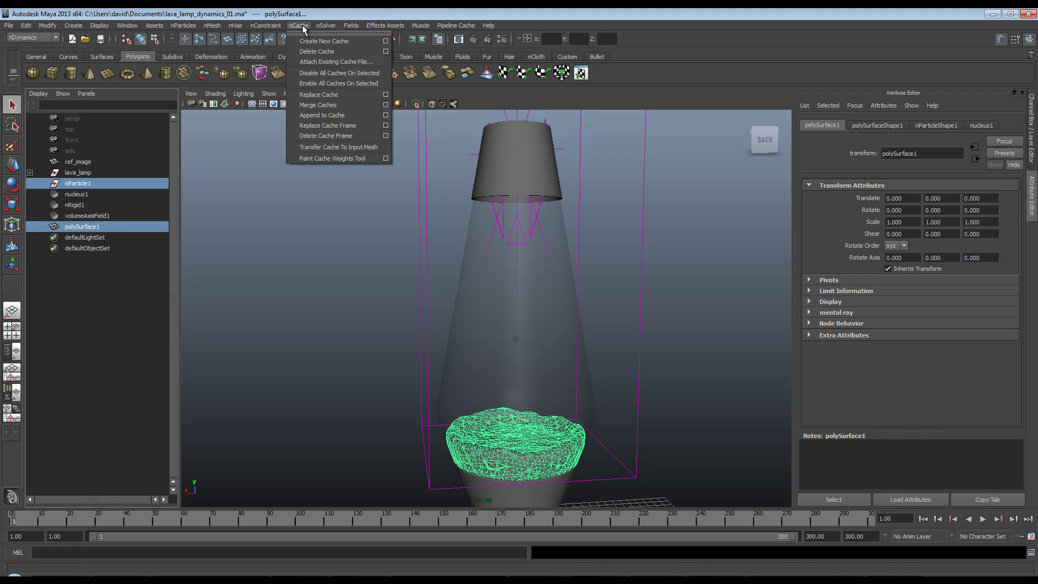